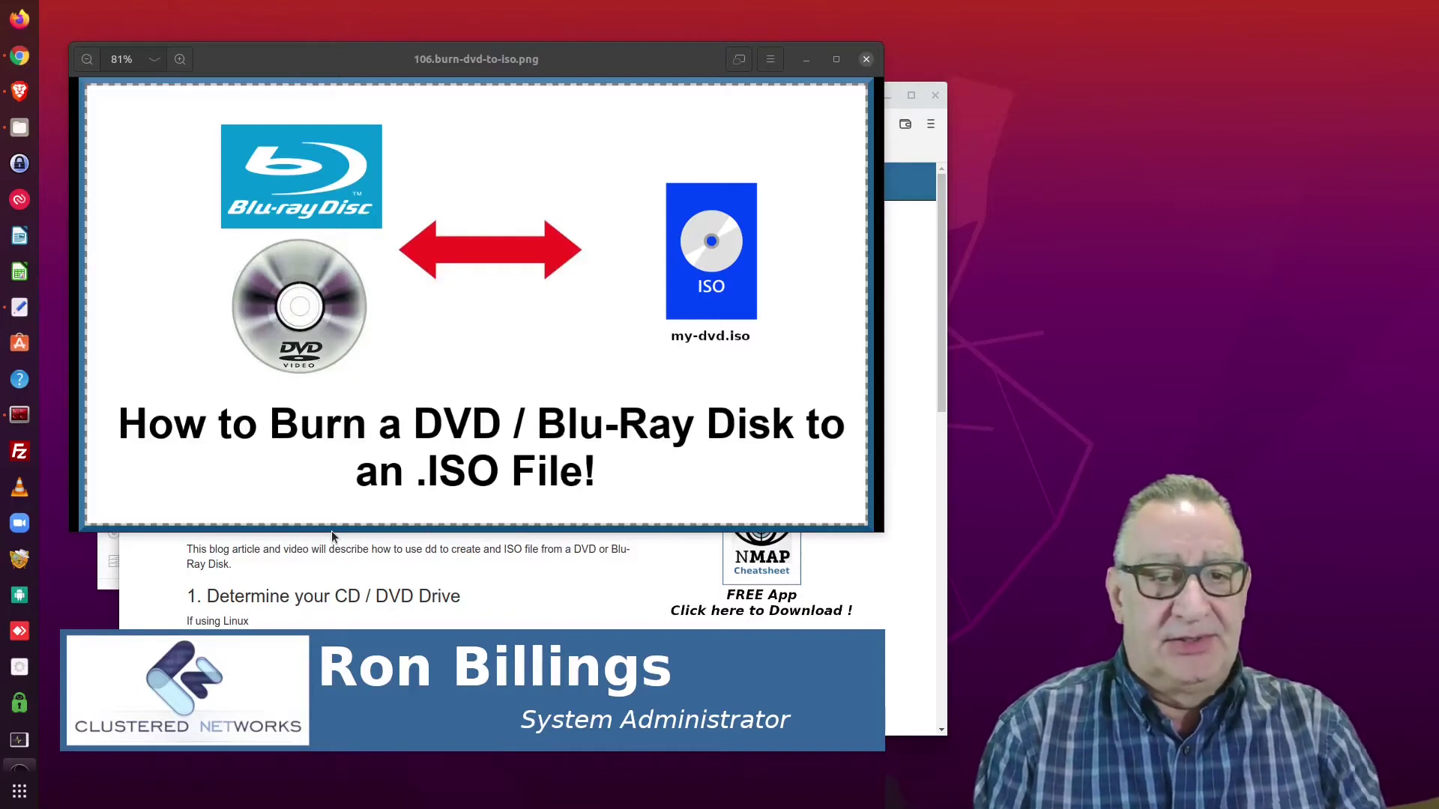
Step: Bring the Brave blog article forward and scroll to its lsblk and dd command sections
left_click(377, 540)
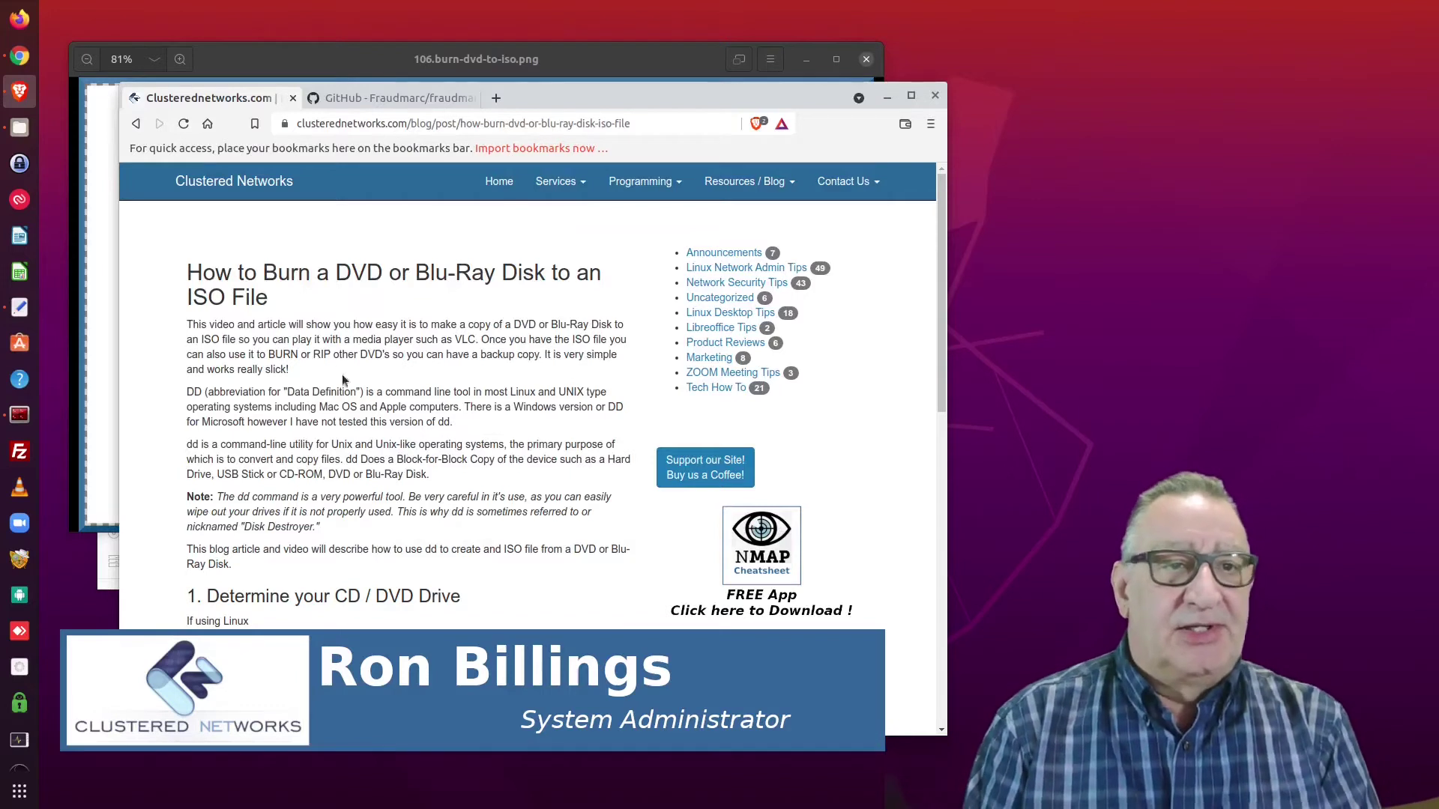
scroll(452, 403, "down", 5)
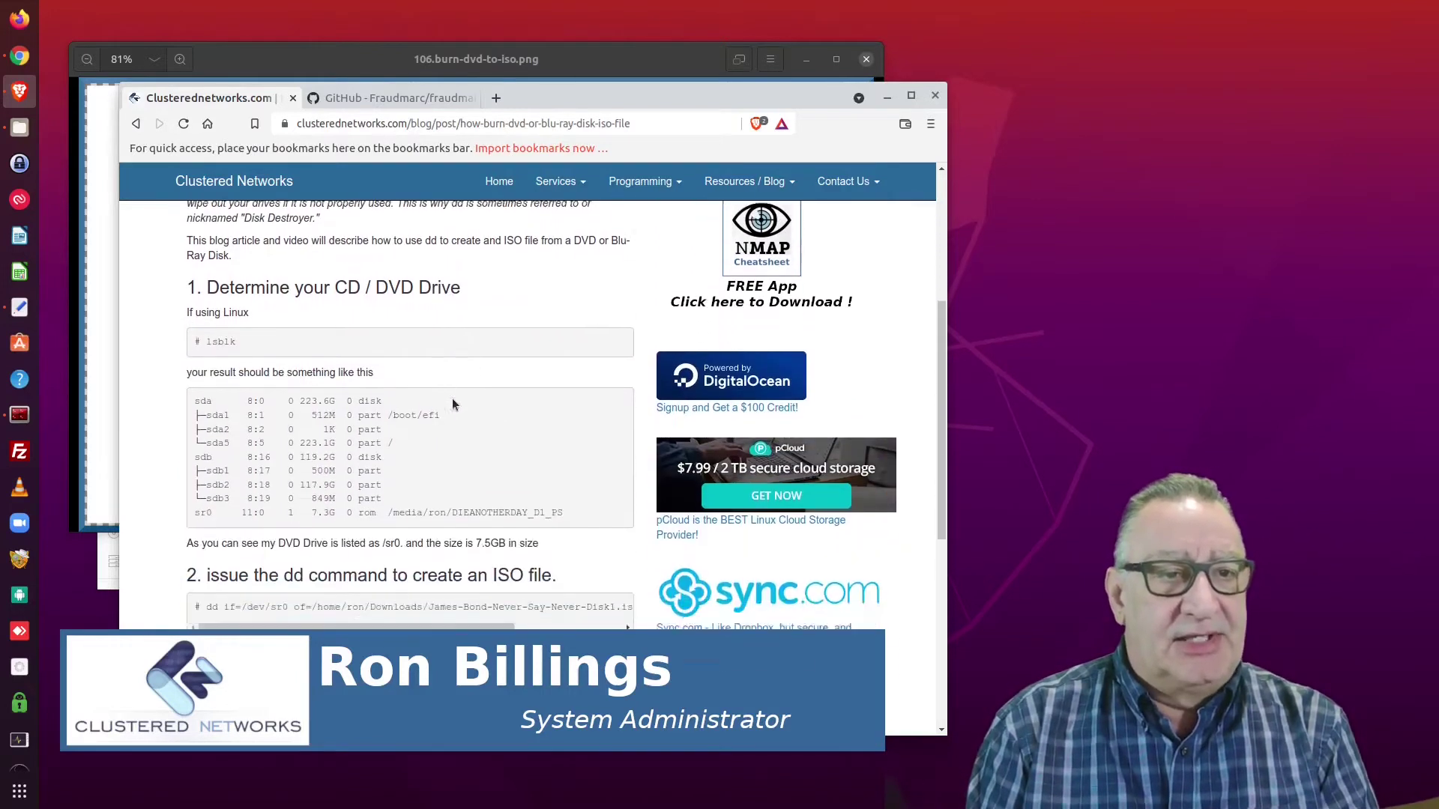
scroll(453, 401, "down", 1)
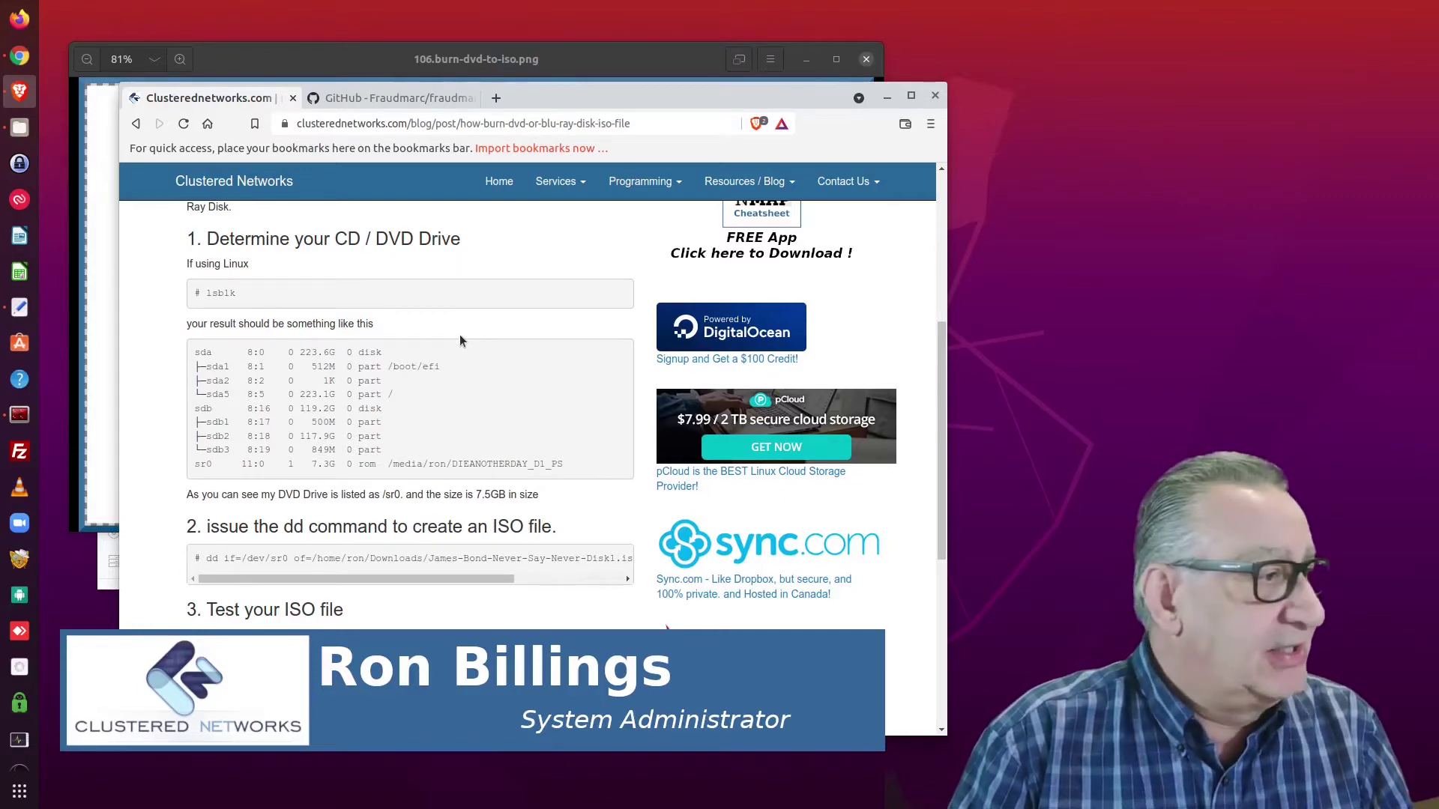
Step: Clear the root terminal screen and type lsblk at the fresh prompt
key("alt+Tab")
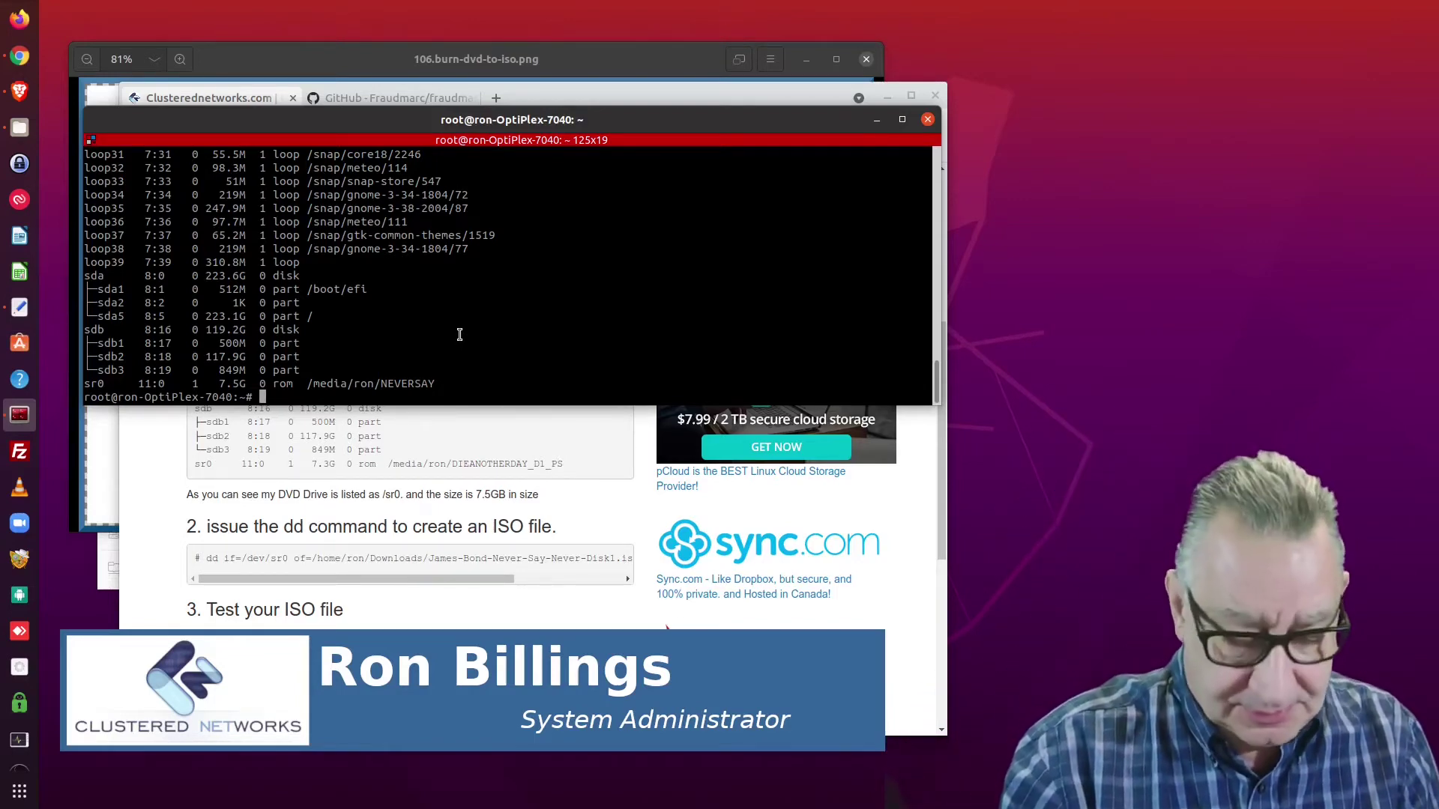
type("clear")
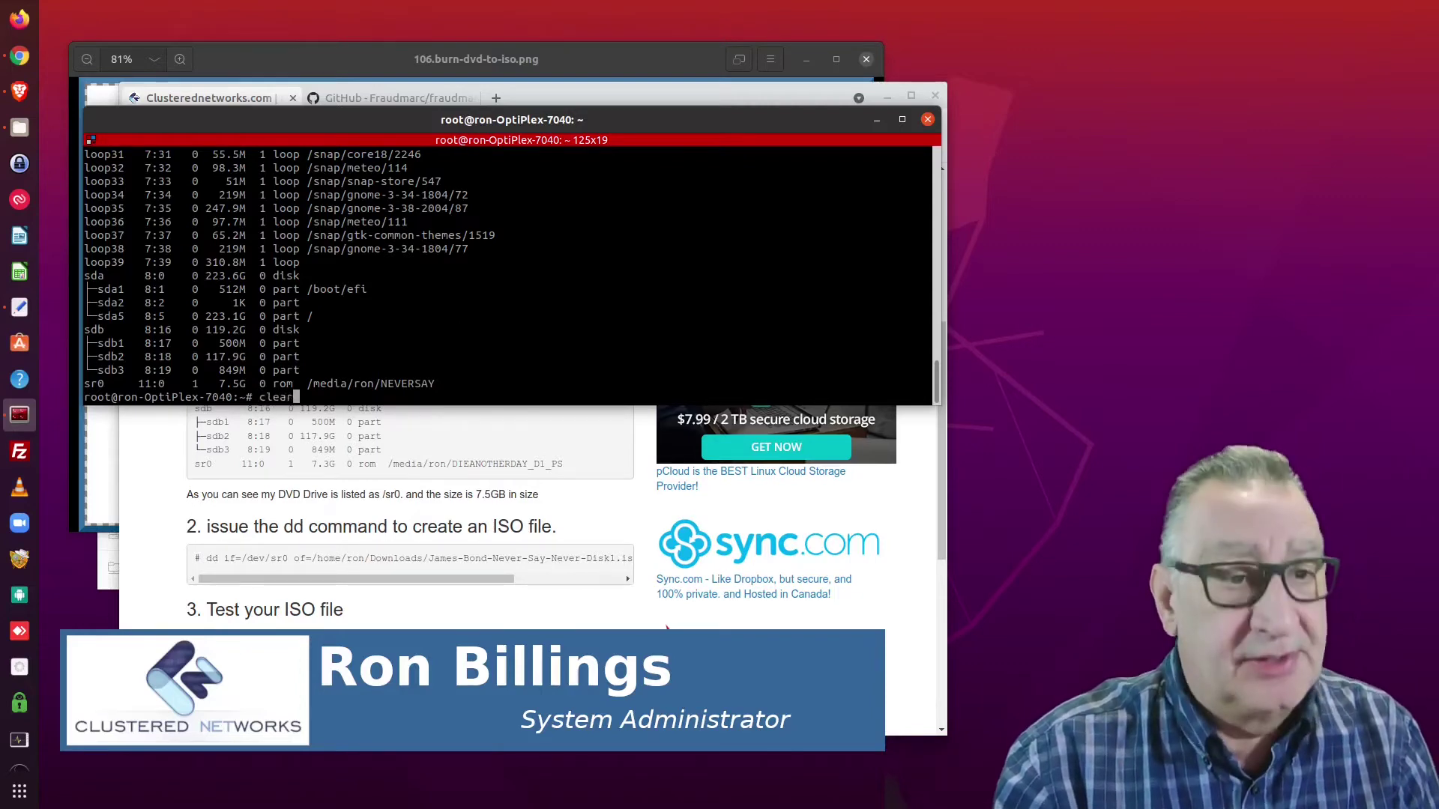
key("Return")
type("lsb")
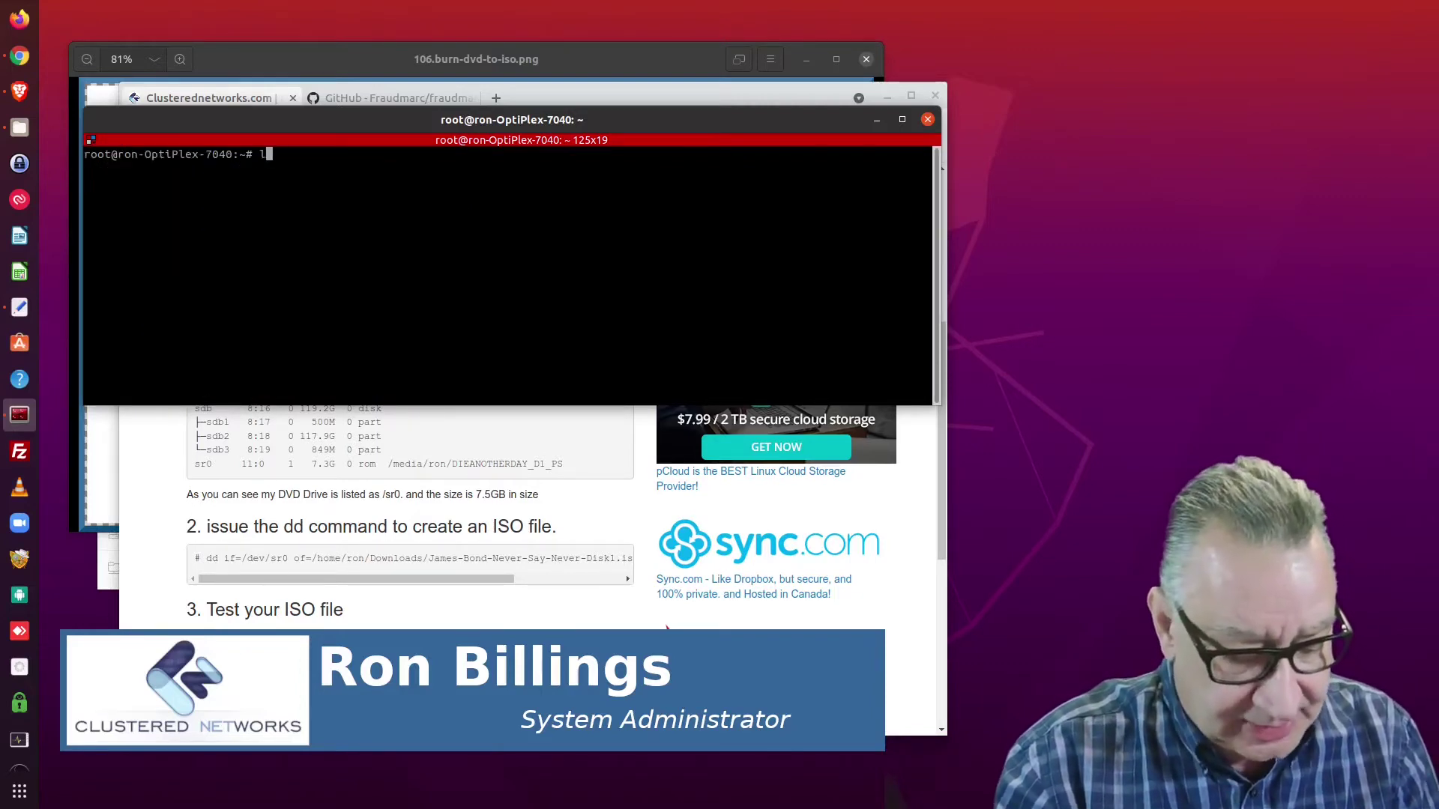
type("lk")
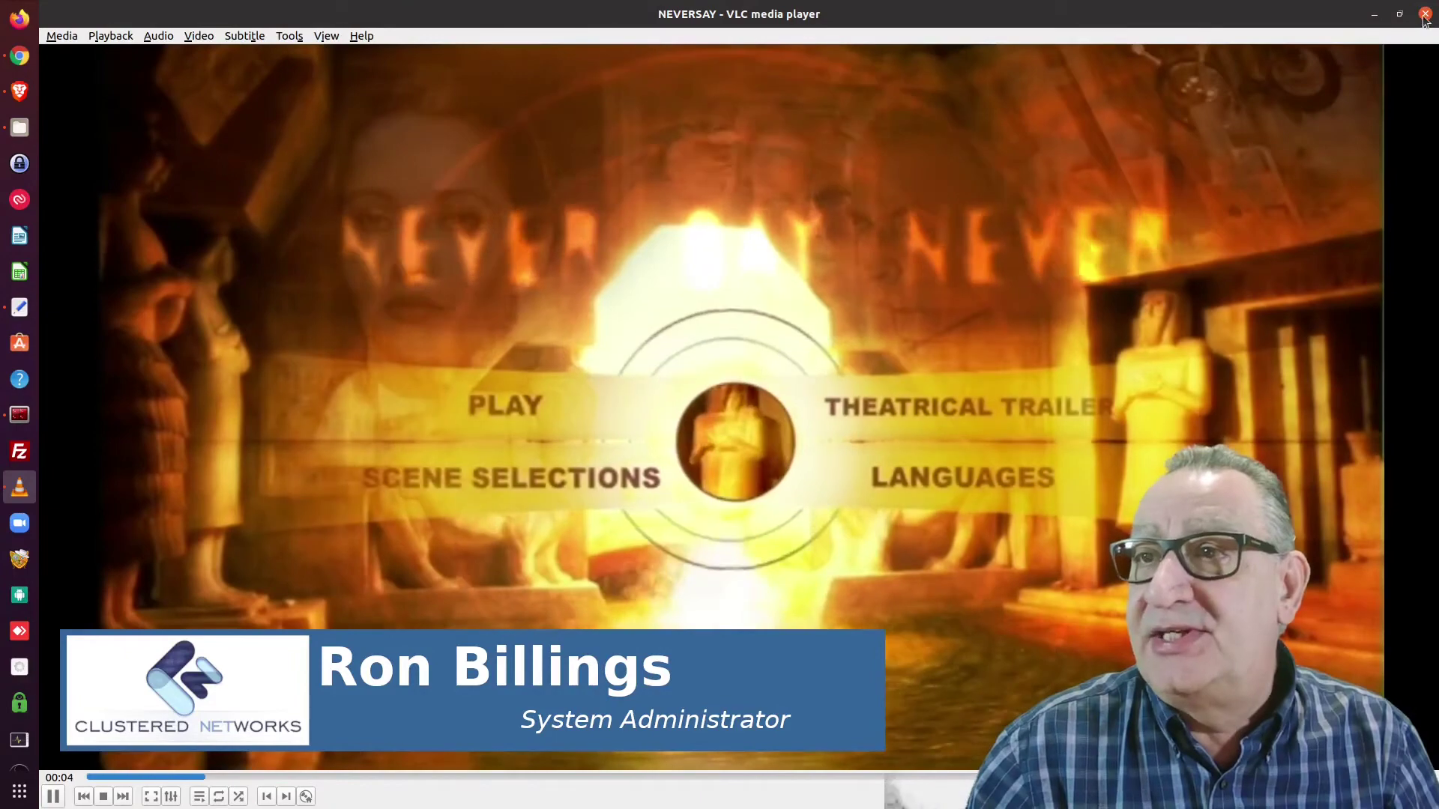
Step: Close the VLC window that was showing the NEVERSAY disc menu
left_click(1424, 14)
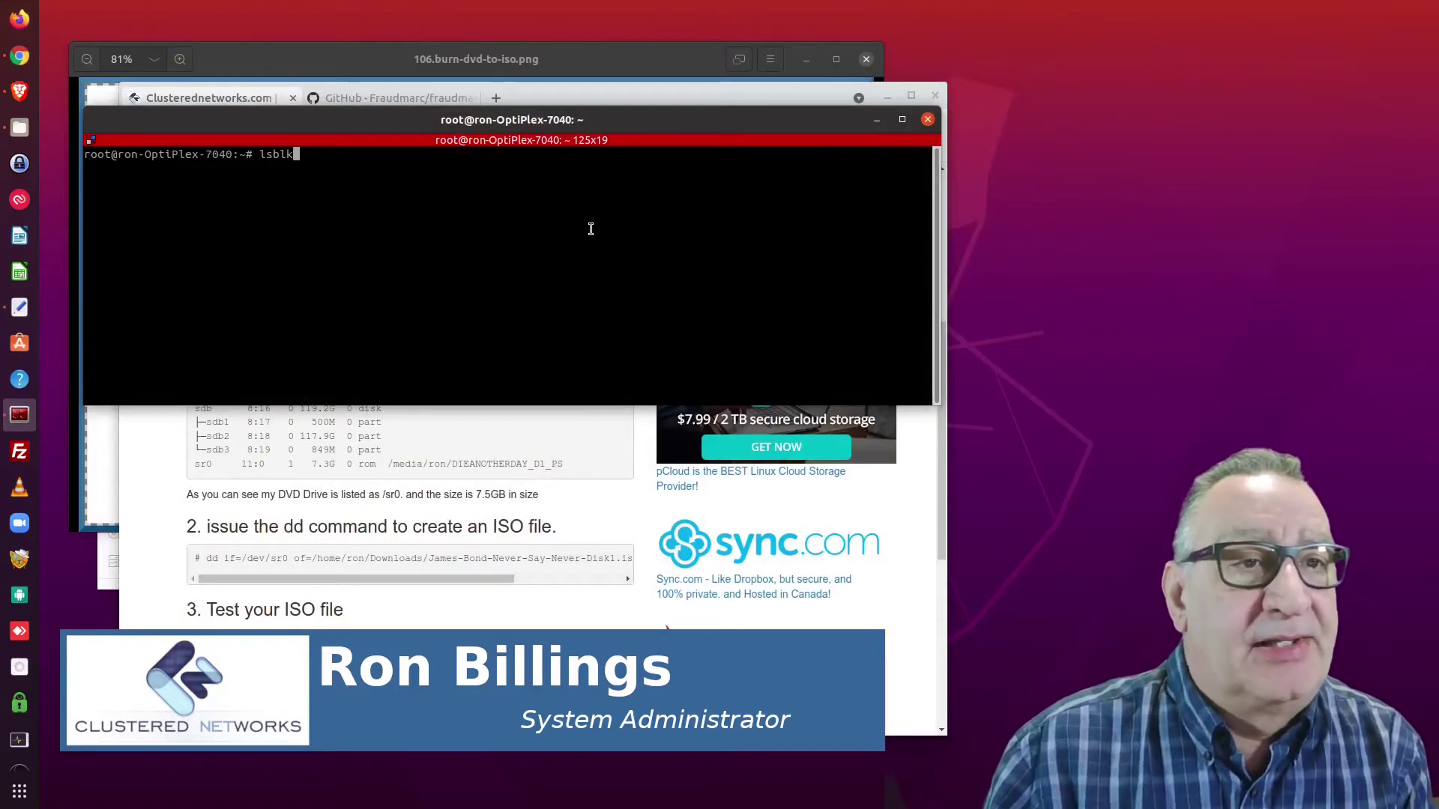
Step: Run lsblk to list block devices, revealing the DVD drive sr0 at 7.5G
key("Return")
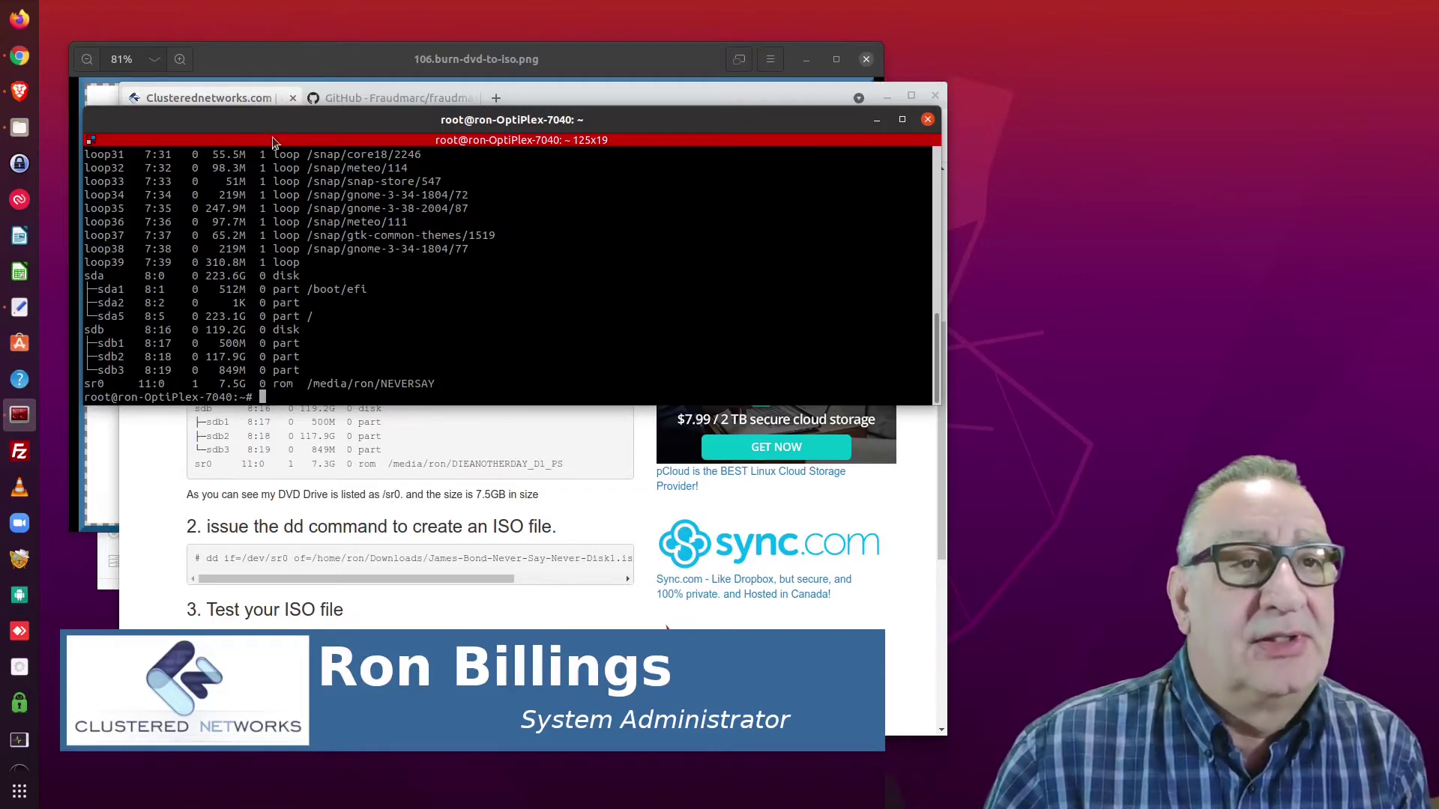
Step: Copy the article's complete dd command line from section 2 to the clipboard
left_click(427, 441)
scroll(427, 441, "down", 3)
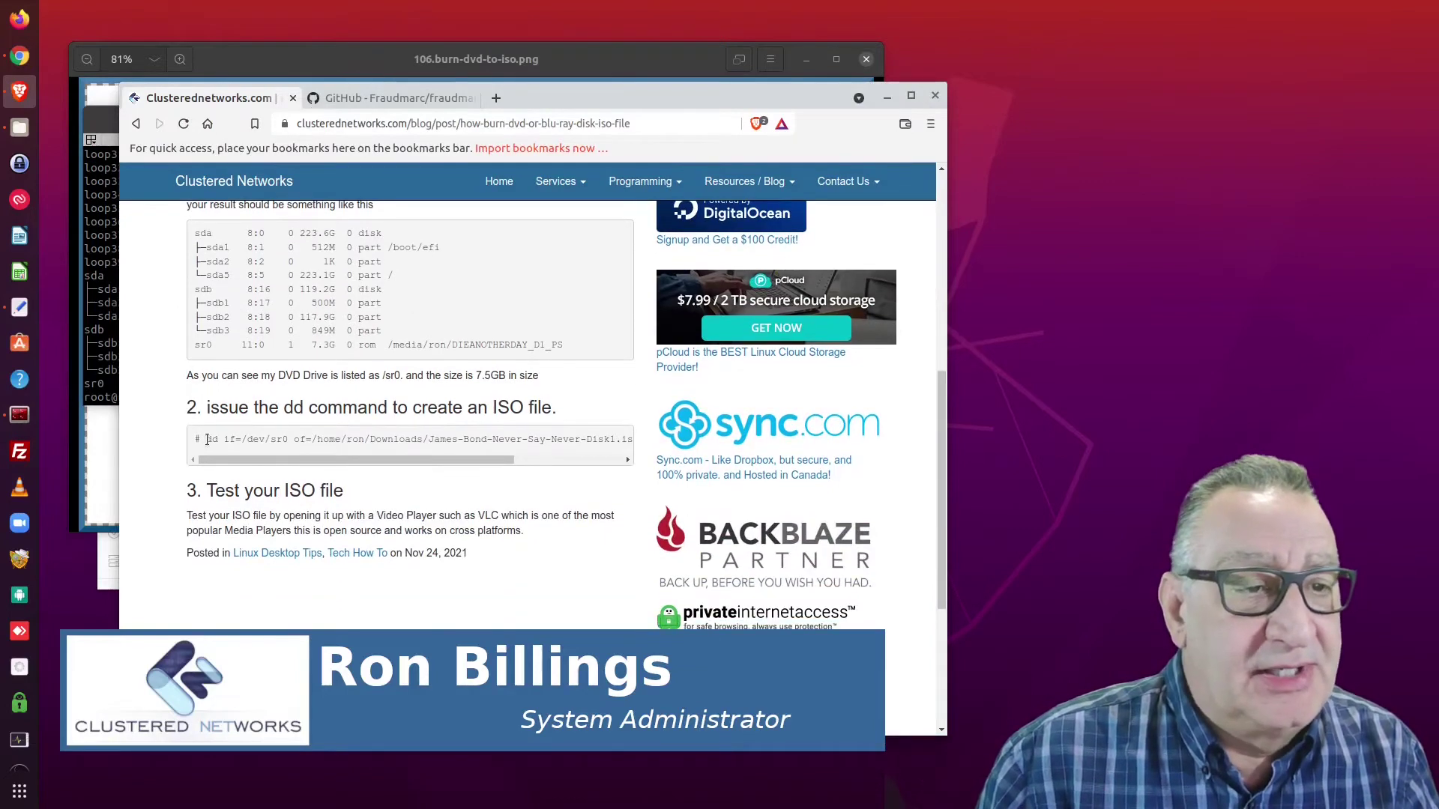
left_click_drag(209, 439, 645, 436)
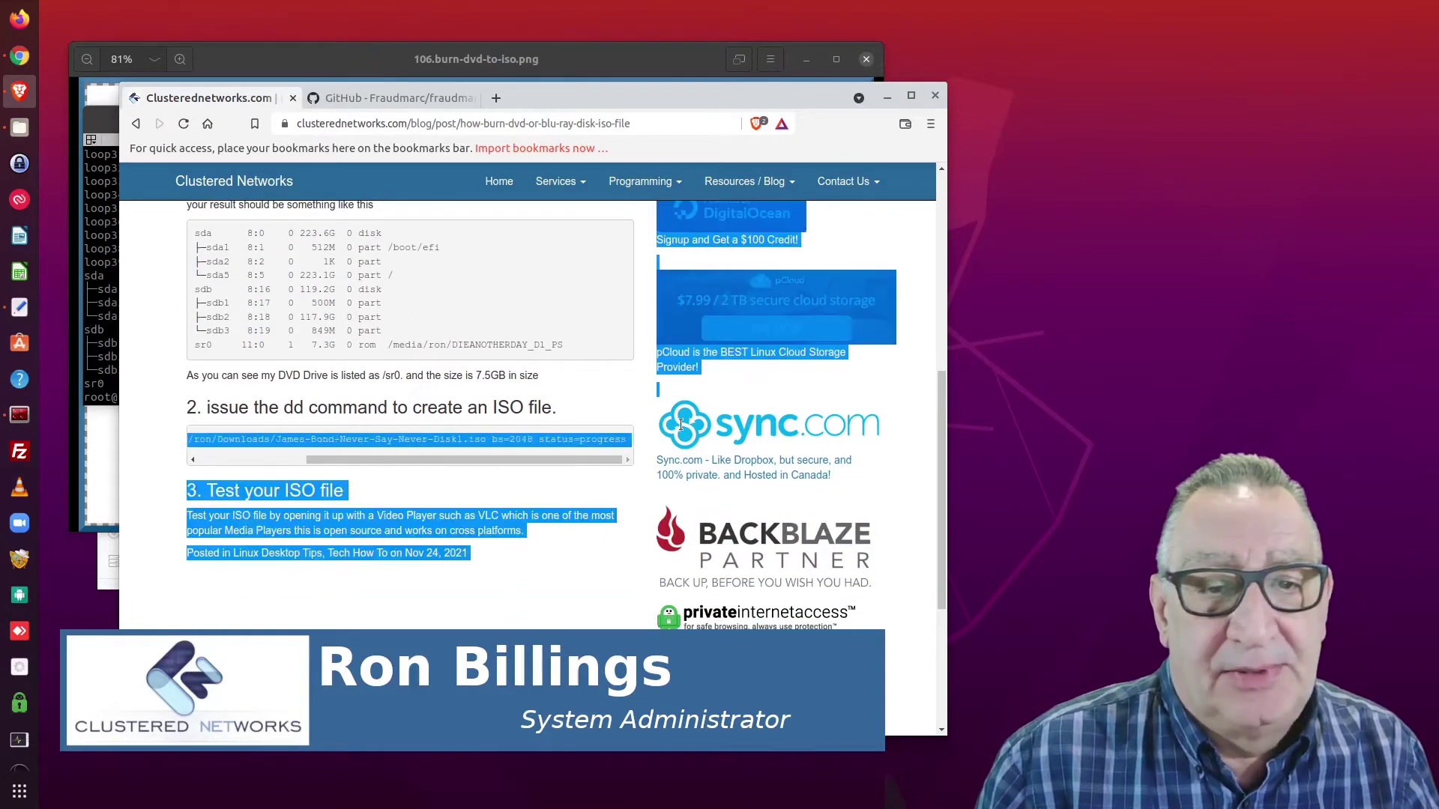
triple_click(629, 438)
right_click(619, 434)
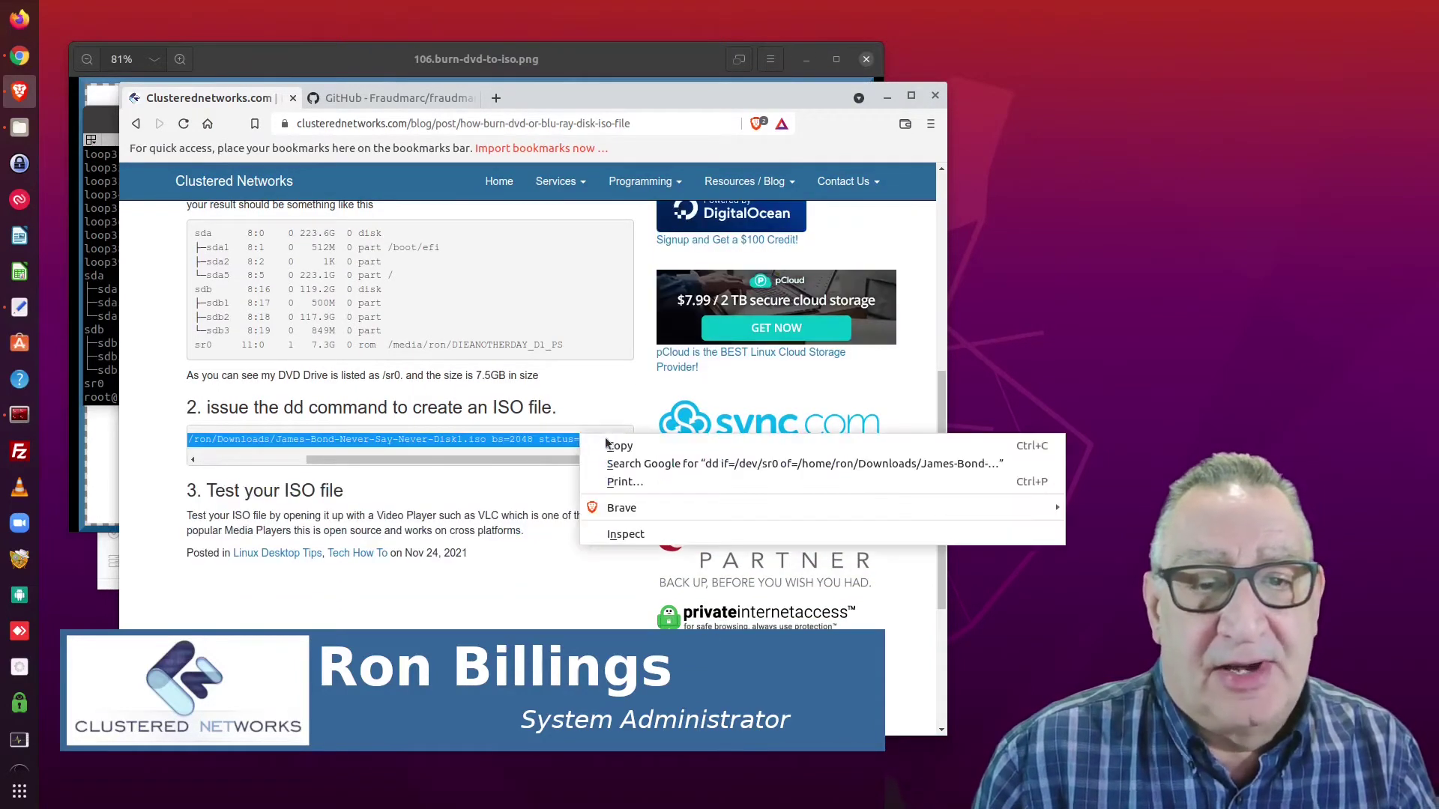
left_click(667, 445)
left_click(347, 47)
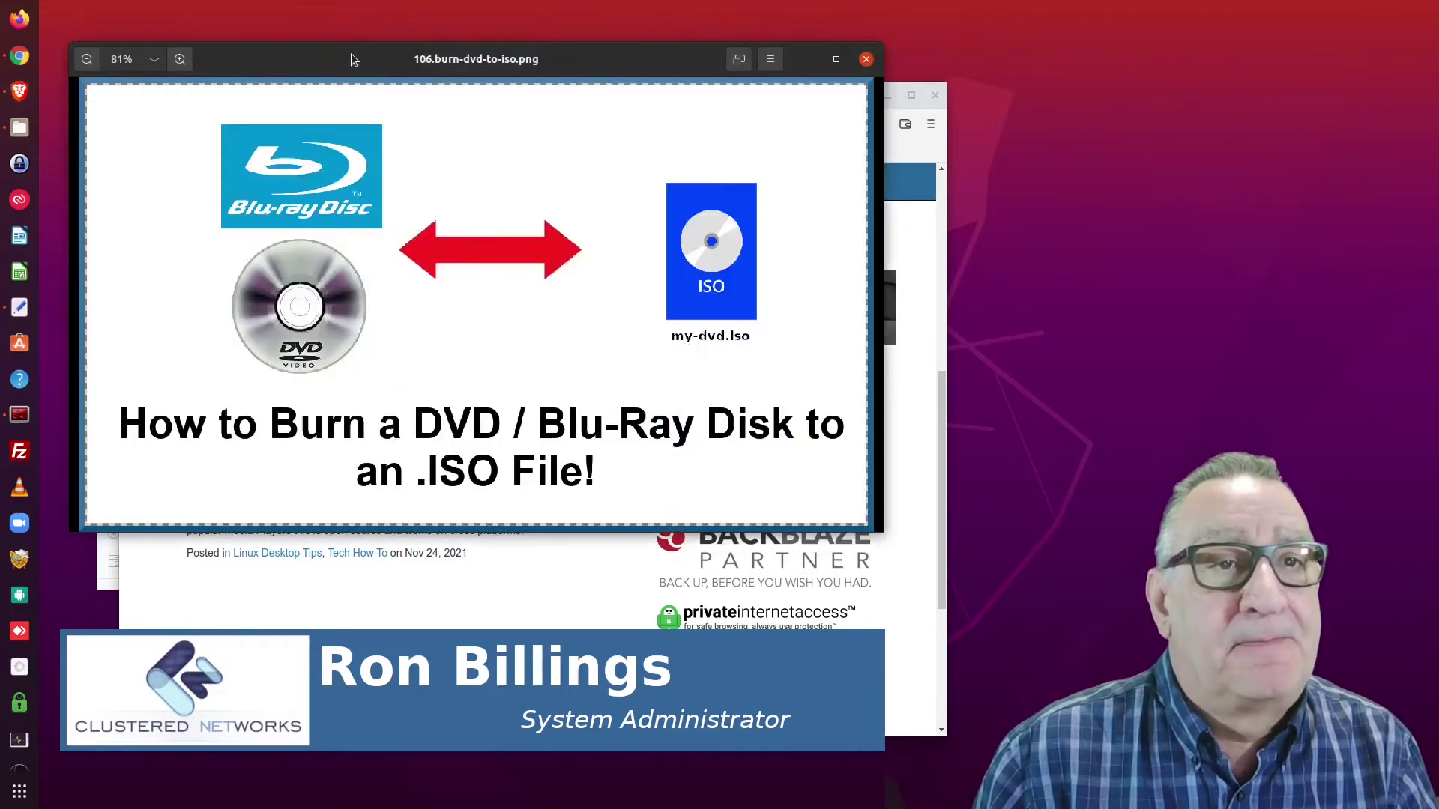
Step: Paste the dd command at the root prompt and check its input device /dev/sr0
left_click(19, 414)
right_click(439, 311)
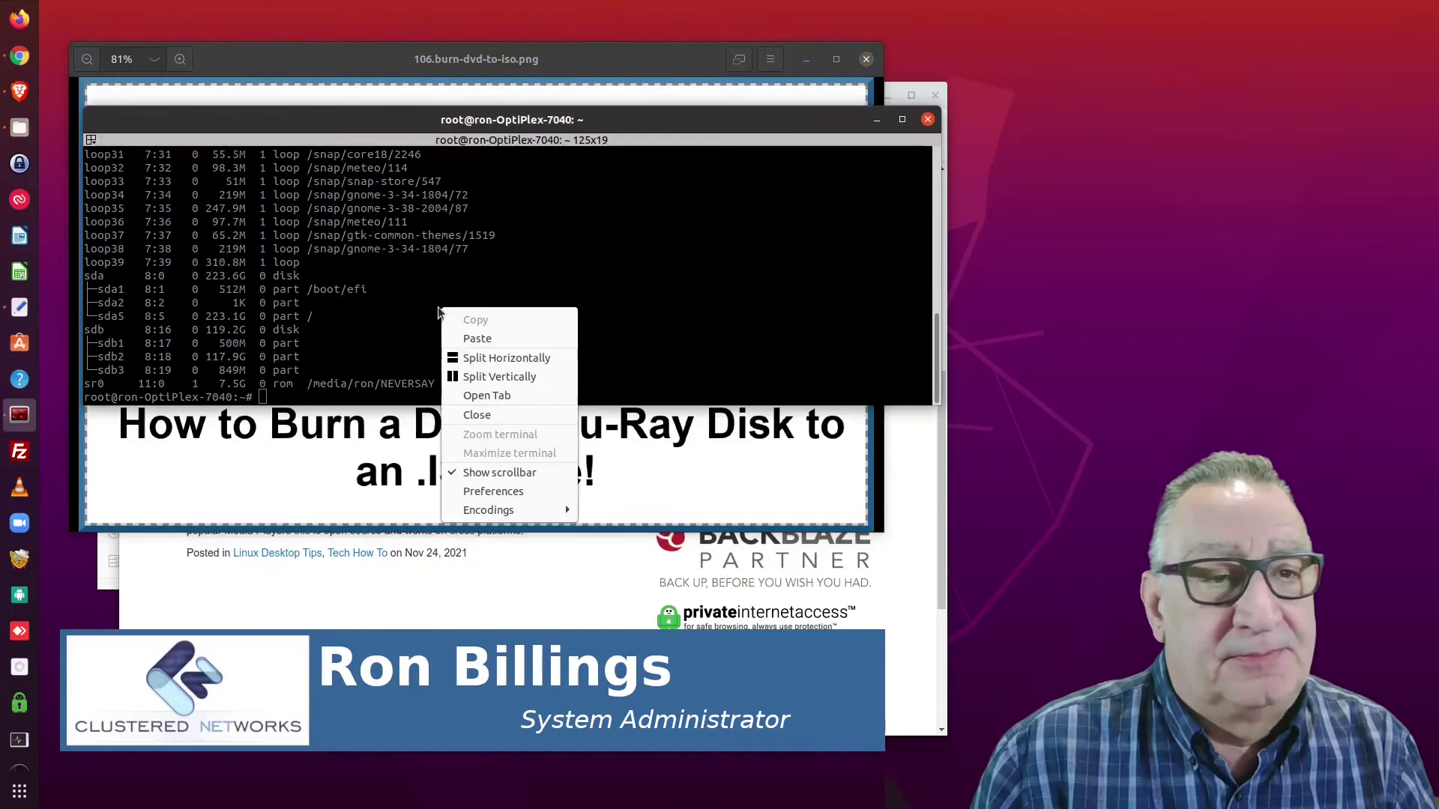
left_click(478, 338)
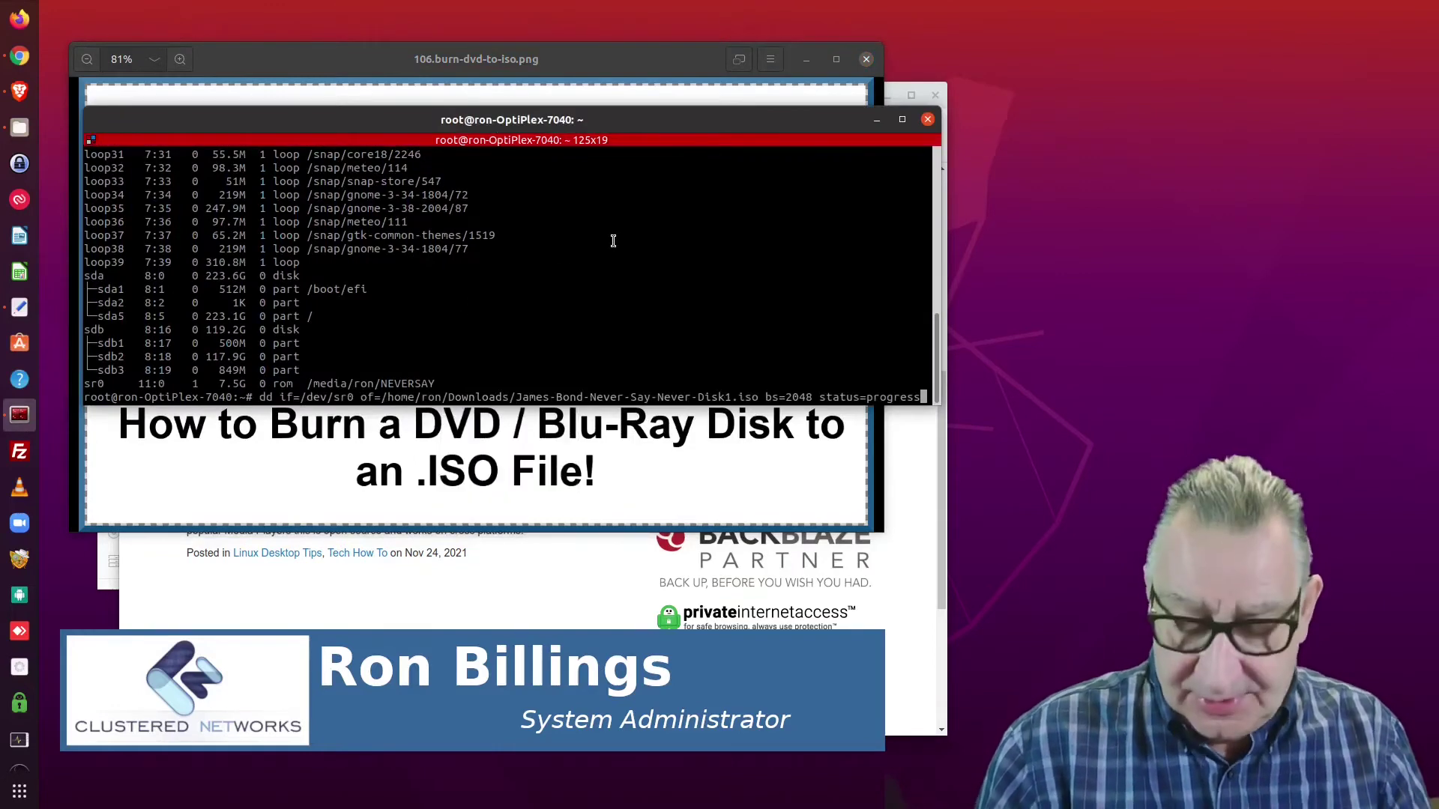
key("Left")
key("Left")
key("Left")
key("Left")
key("Left")
key("Left")
key("Left")
key("Left")
key("Left")
key("Left")
key("Left")
key("Left")
key("Left")
key("Left")
key("Left")
key("Left")
key("Left")
key("Left")
key("Left")
key("Left")
key("Left")
key("Left")
key("Left")
key("Left")
key("Left")
key("Left")
key("Left")
key("Left")
key("Left")
key("Left")
key("Left")
key("Left")
key("Left")
key("Left")
key("Left")
key("Left")
key("Left")
key("Left")
key("Left")
key("Left")
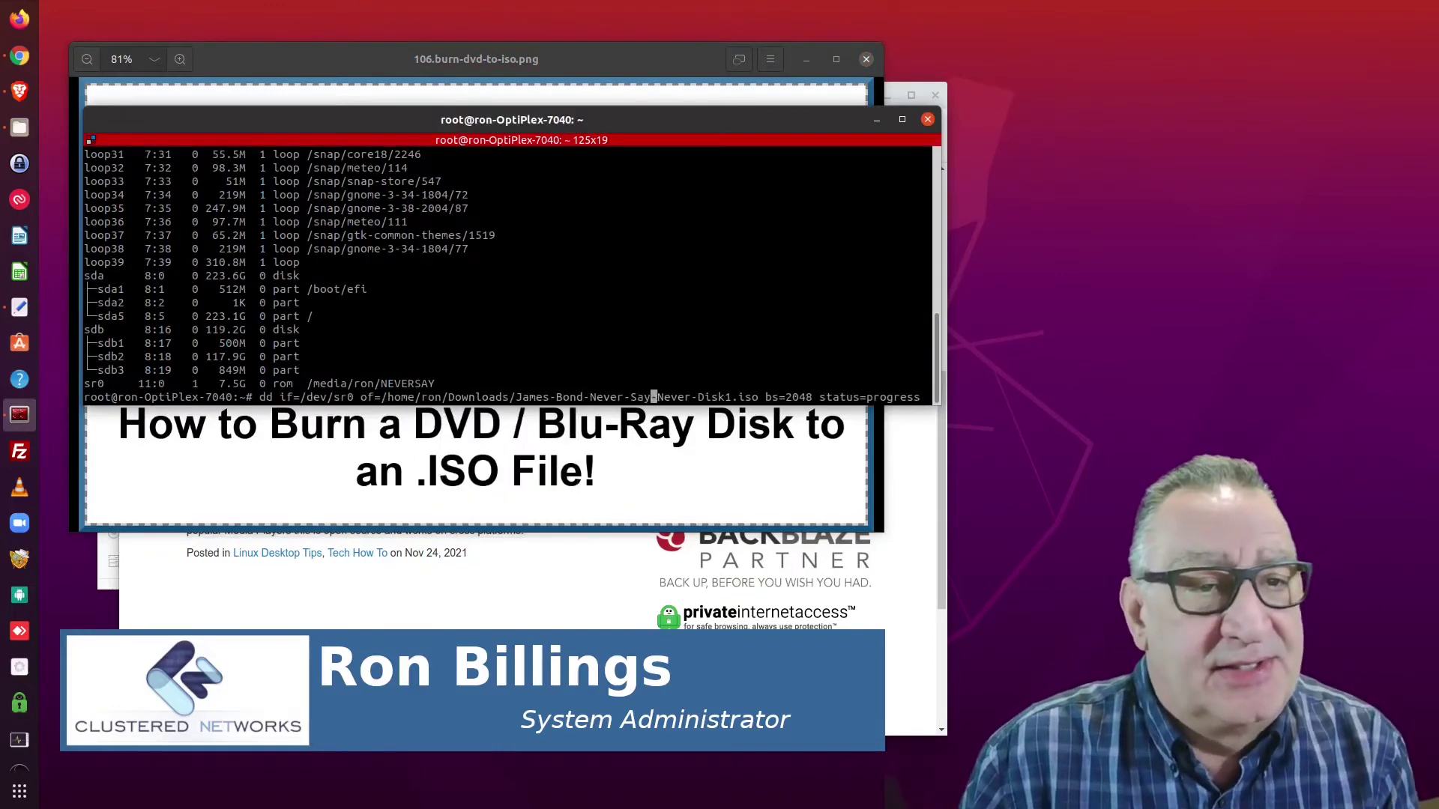
key("Left")
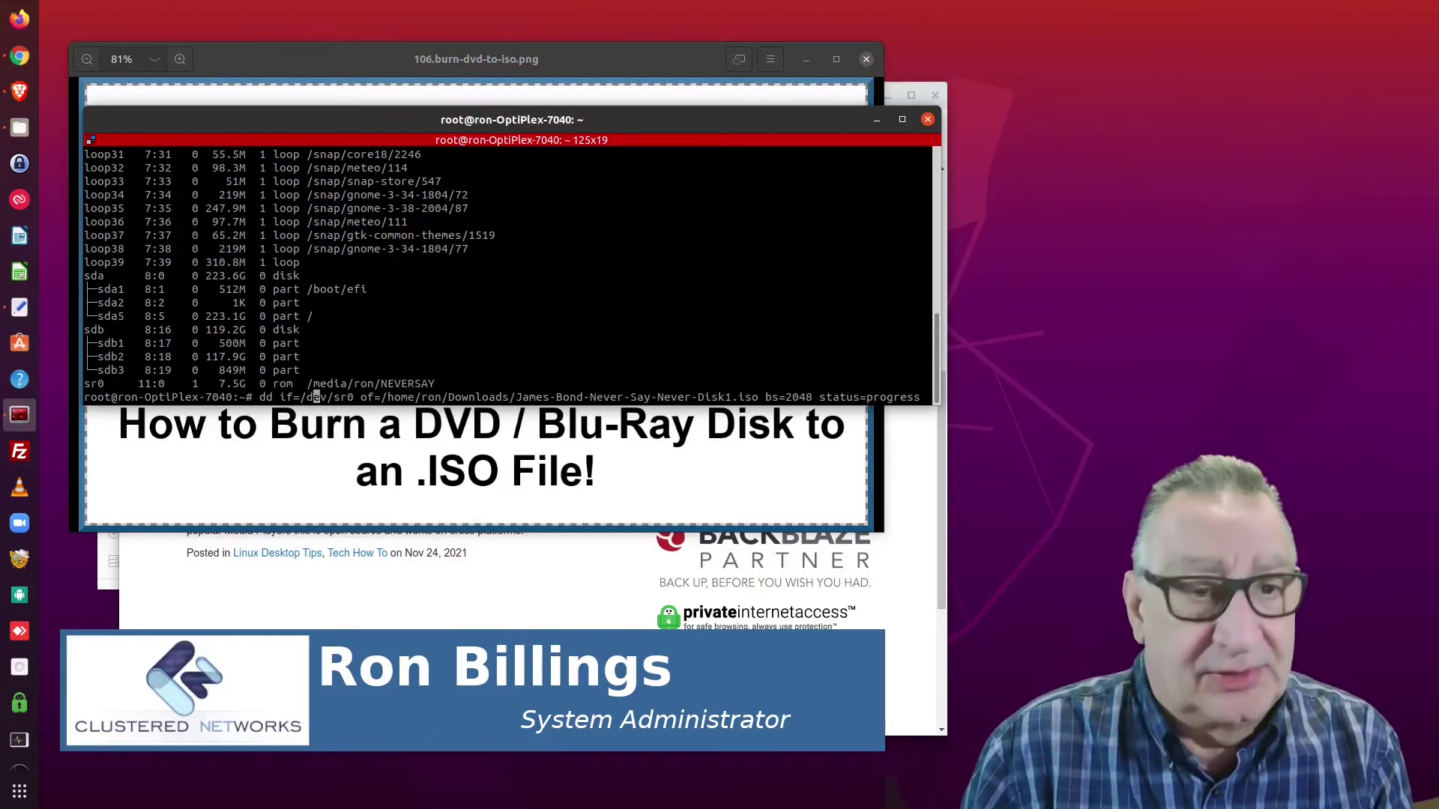
Step: Review the output path ~/Downloads/James-Bond-Never-Say-Never-Disk1.iso, bs=2048 and status=progress in the command
key("Right")
key("Right")
key("Right")
key("Right")
key("Right")
key("Right")
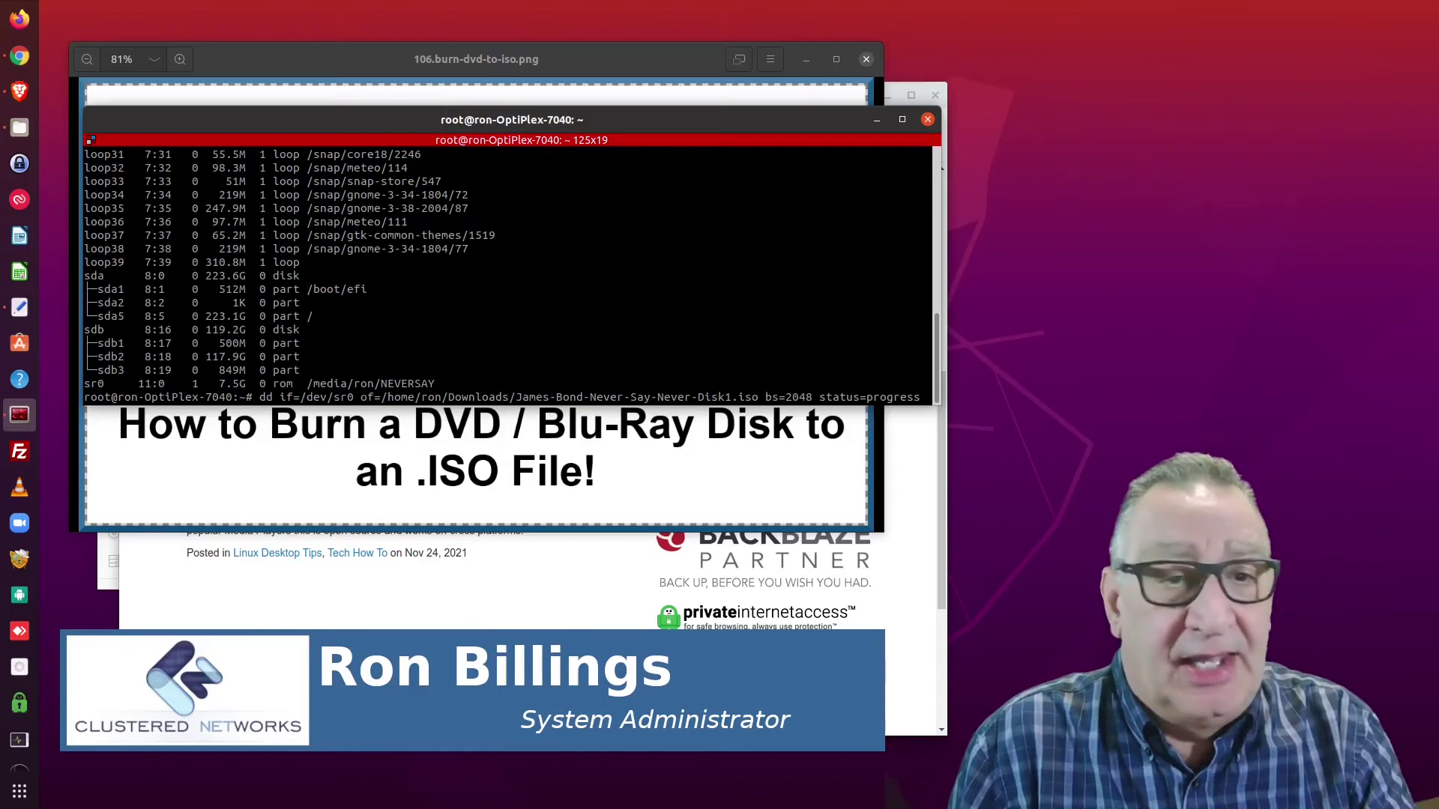
key("Right")
key("Right")
key("Right")
key("Right")
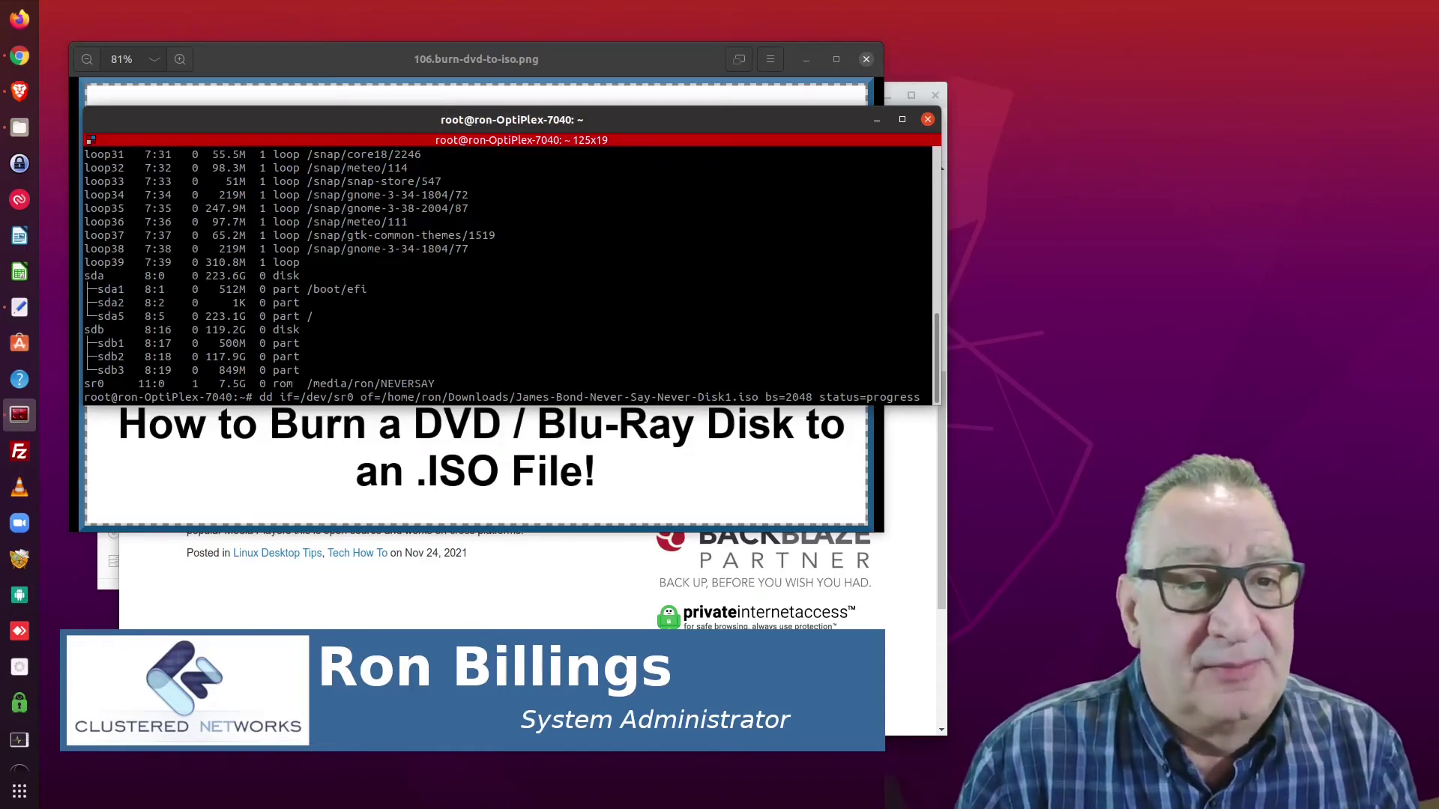
key("Right")
key("Right")
key("Right")
key("Right")
key("Right")
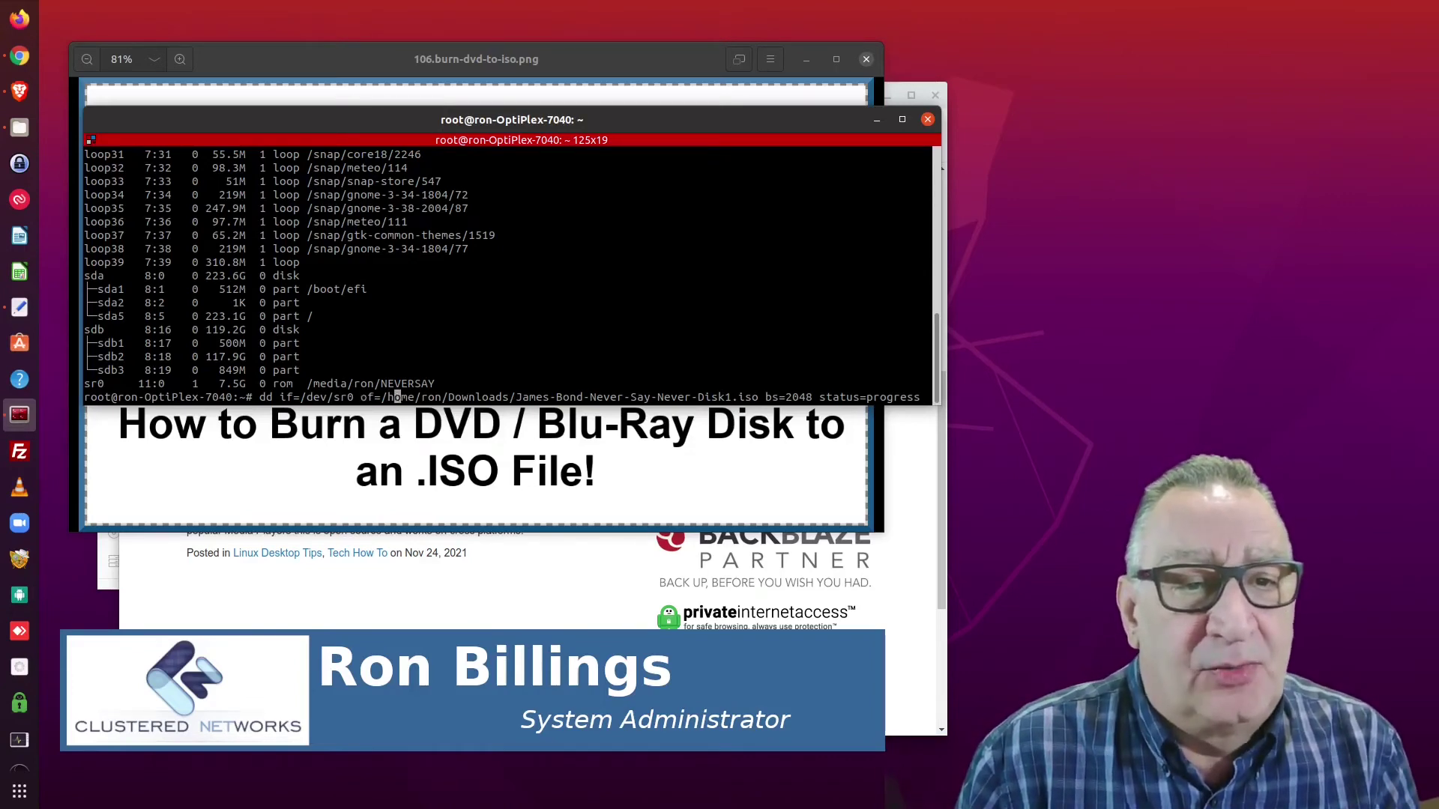
key("Right")
key("Right")
key("Right")
key("Right")
key("Right")
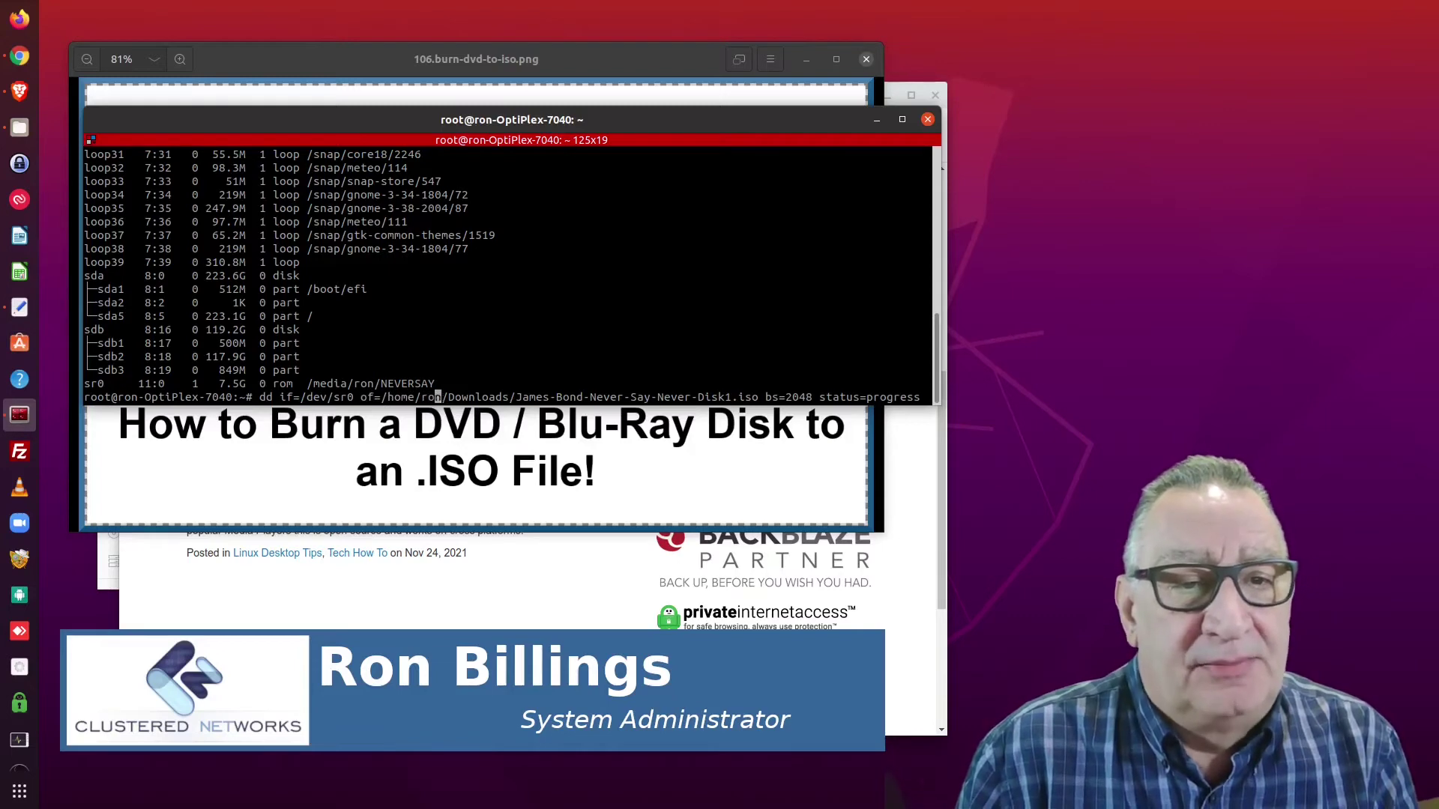
key("Right")
key("Right")
key("Right")
key("Right")
key("Right")
key("Right")
key("Right")
key("Right")
key("Right")
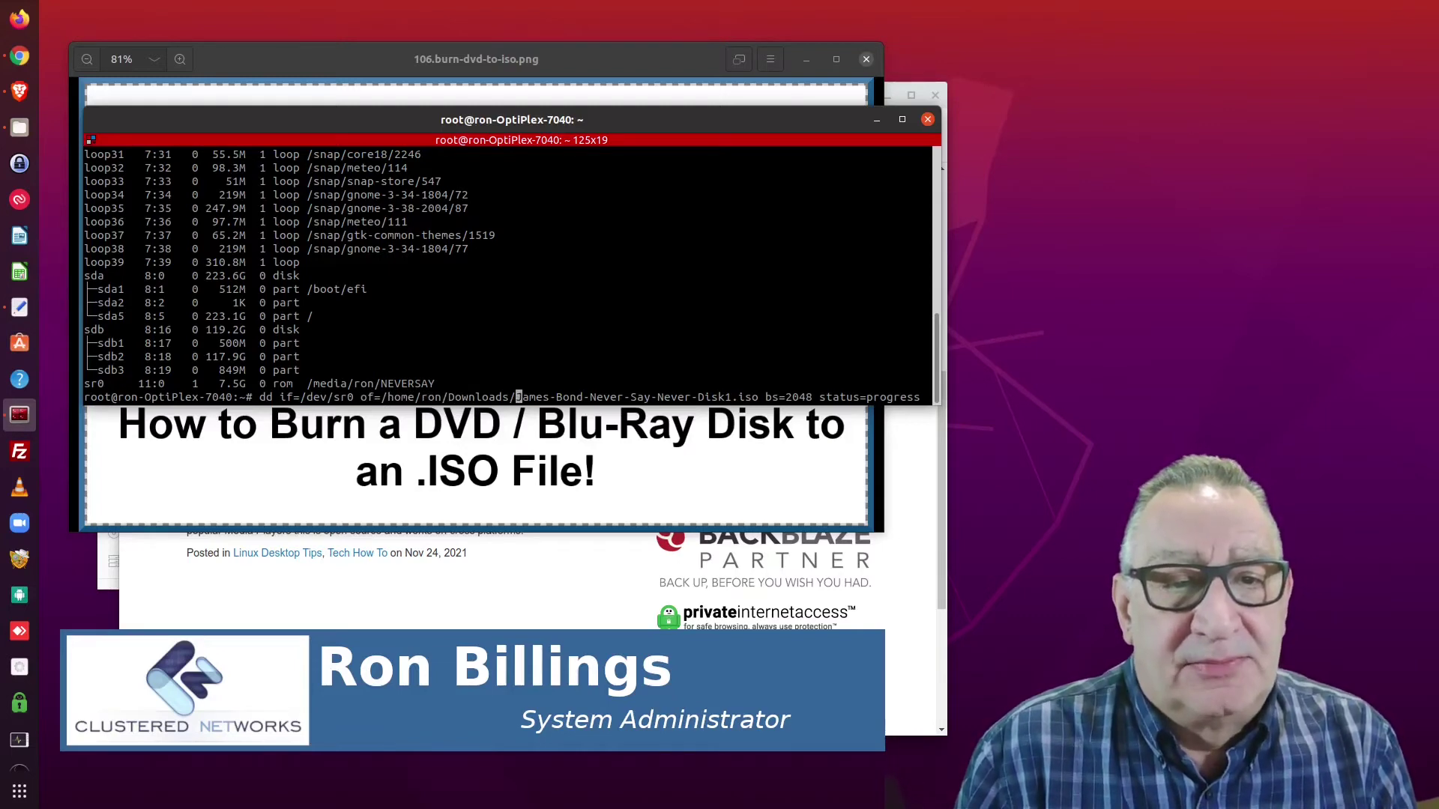
key("Right")
key("Right")
key("Right")
key("Right")
key("Right")
key("Right")
key("Right")
key("Right")
key("Right")
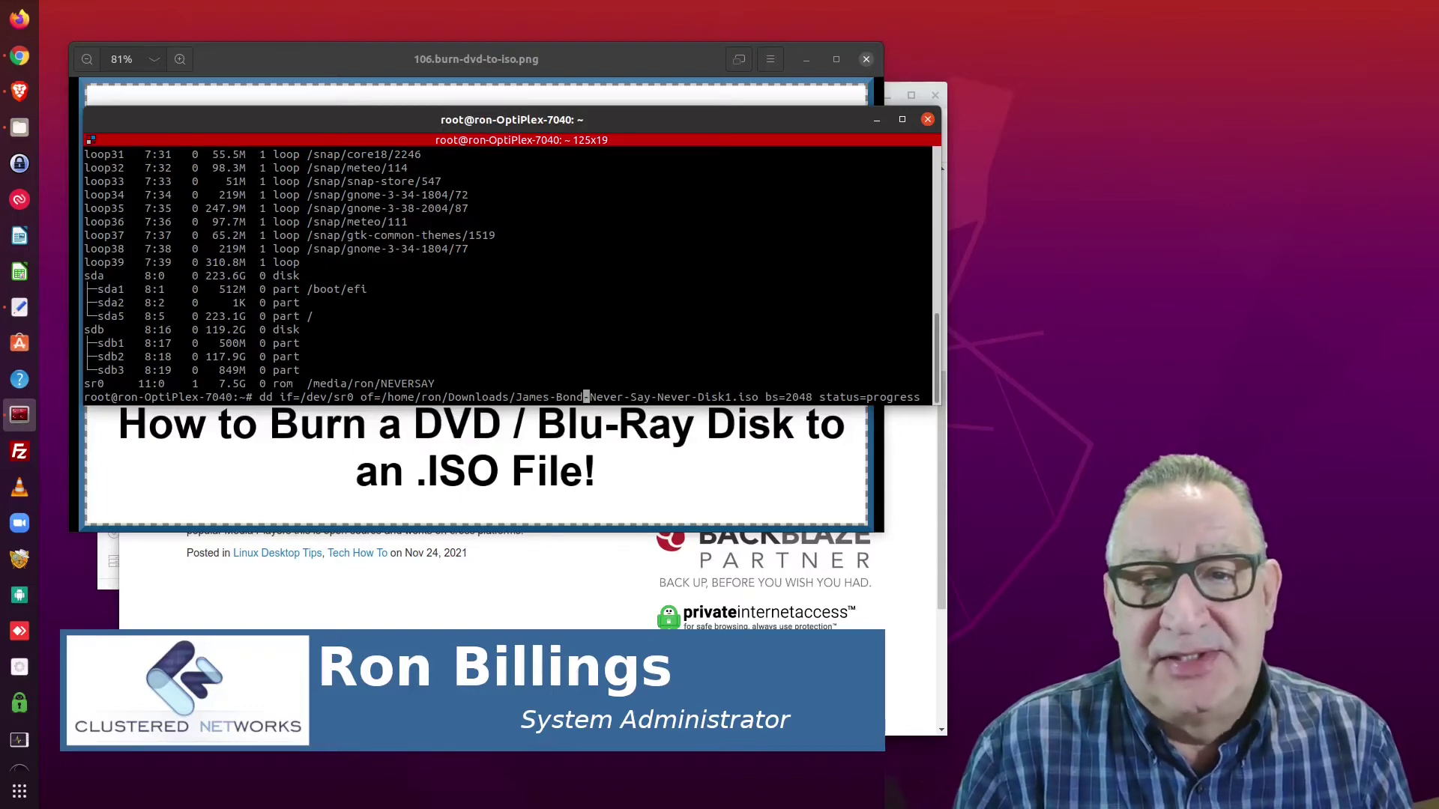
key("Right")
key("Right")
key("Right")
key("Right")
key("Right")
key("Right")
key("Right")
key("Right")
key("Right")
key("Right")
key("Right")
key("Right")
key("Right")
key("Right")
key("Right")
key("Right")
key("Right")
key("Right")
key("Right")
key("Right")
key("Right")
key("Right")
key("Right")
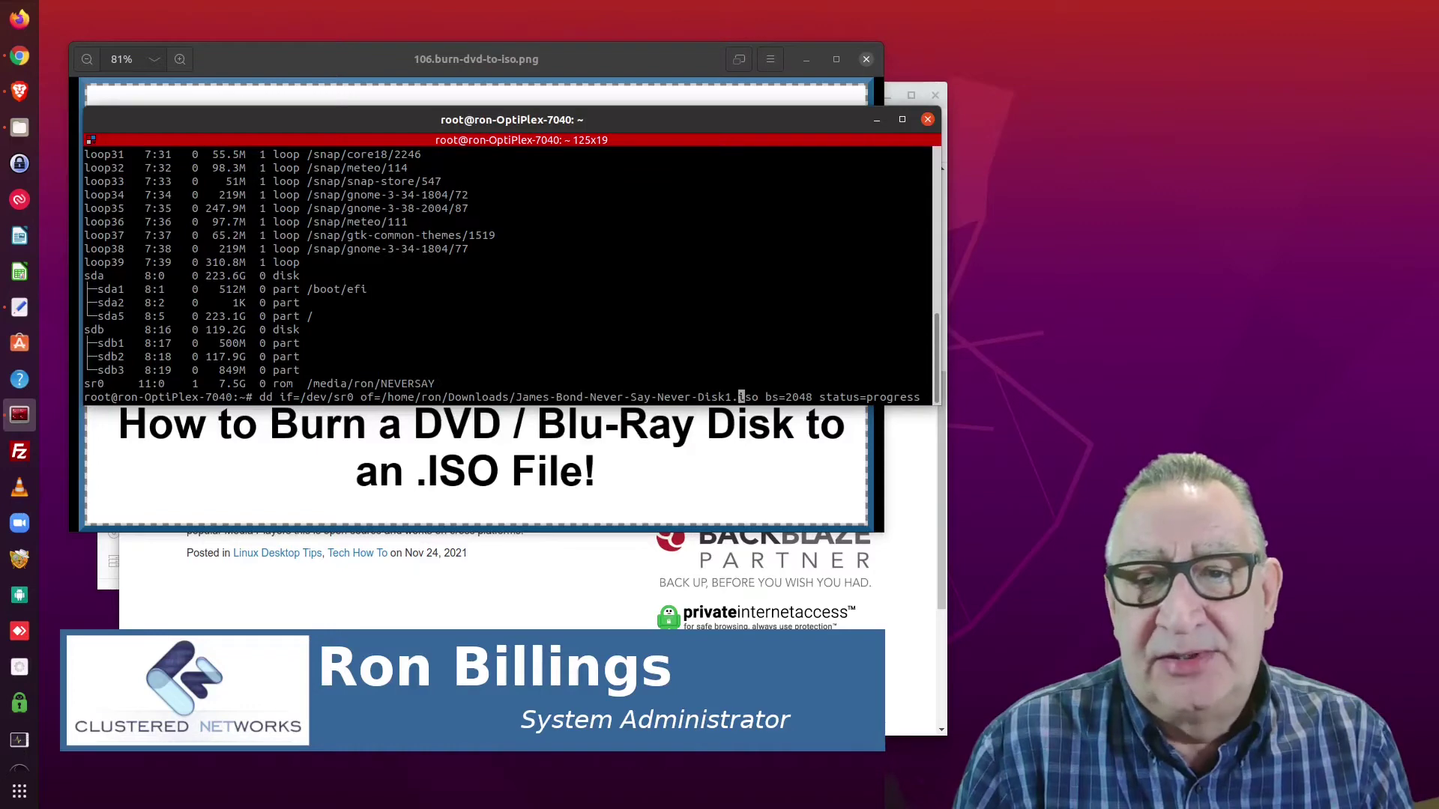
key("Right")
key("Right")
key("Right")
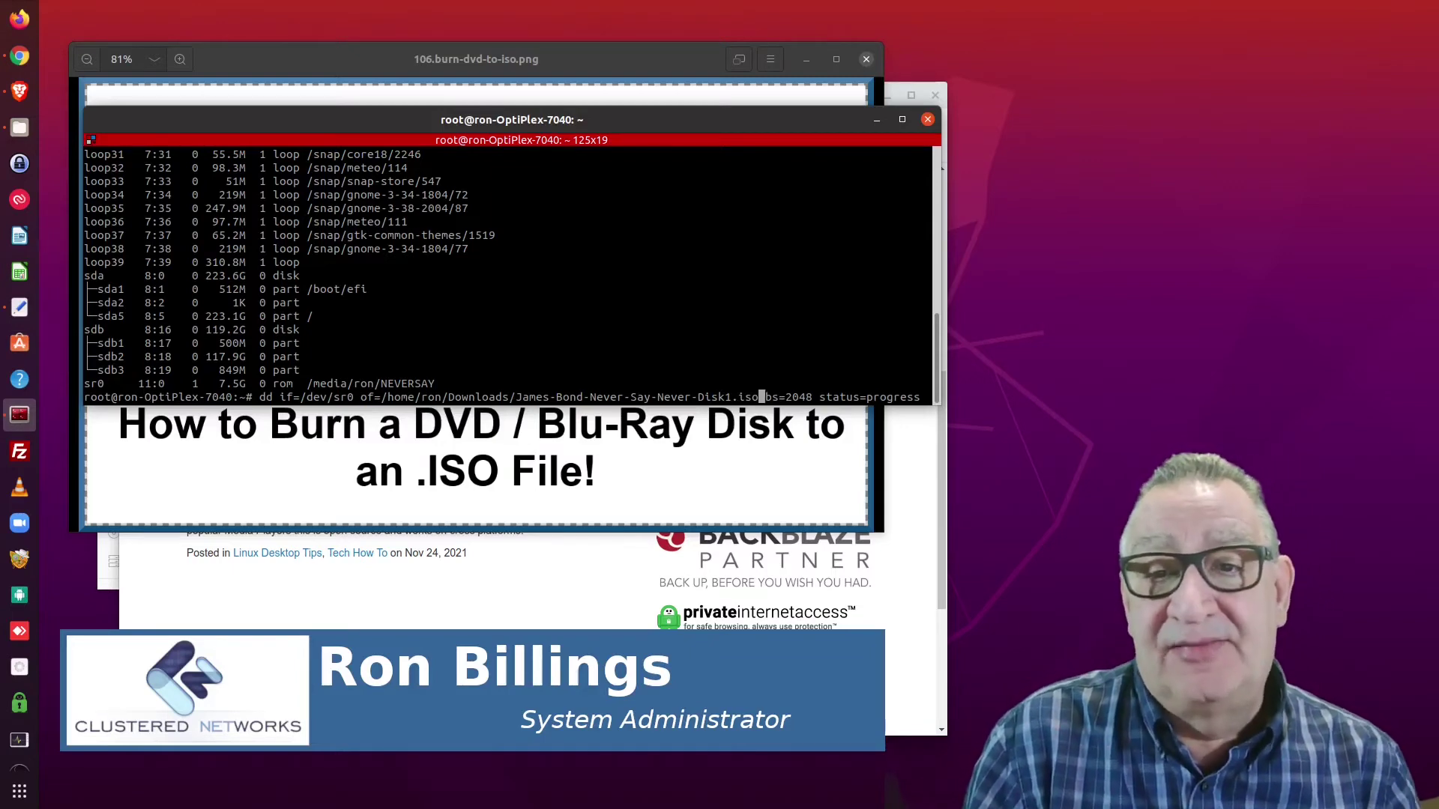
key("Right")
key("Right")
key("Right")
key("Right")
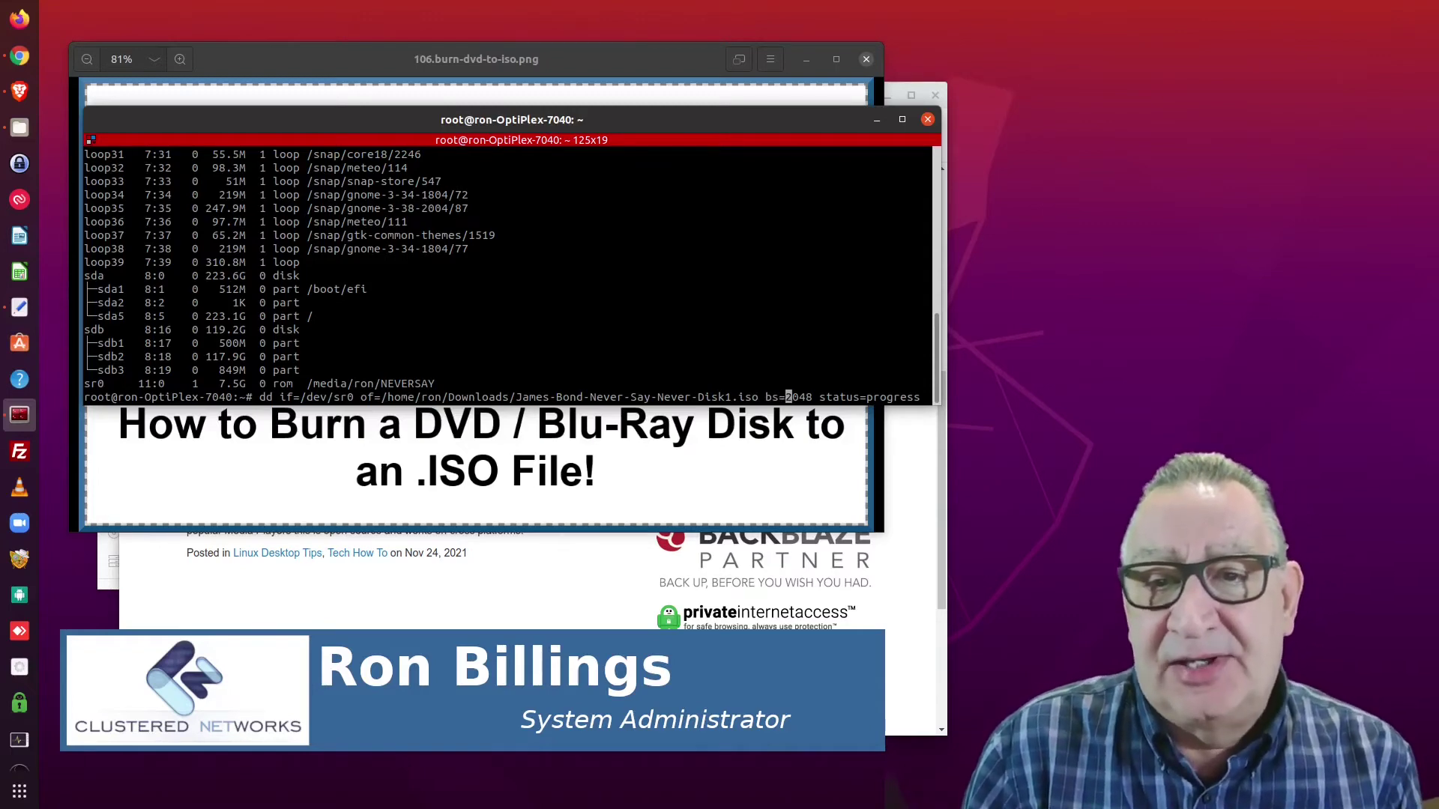
key("Right")
key("Right")
key("Right")
key("Right")
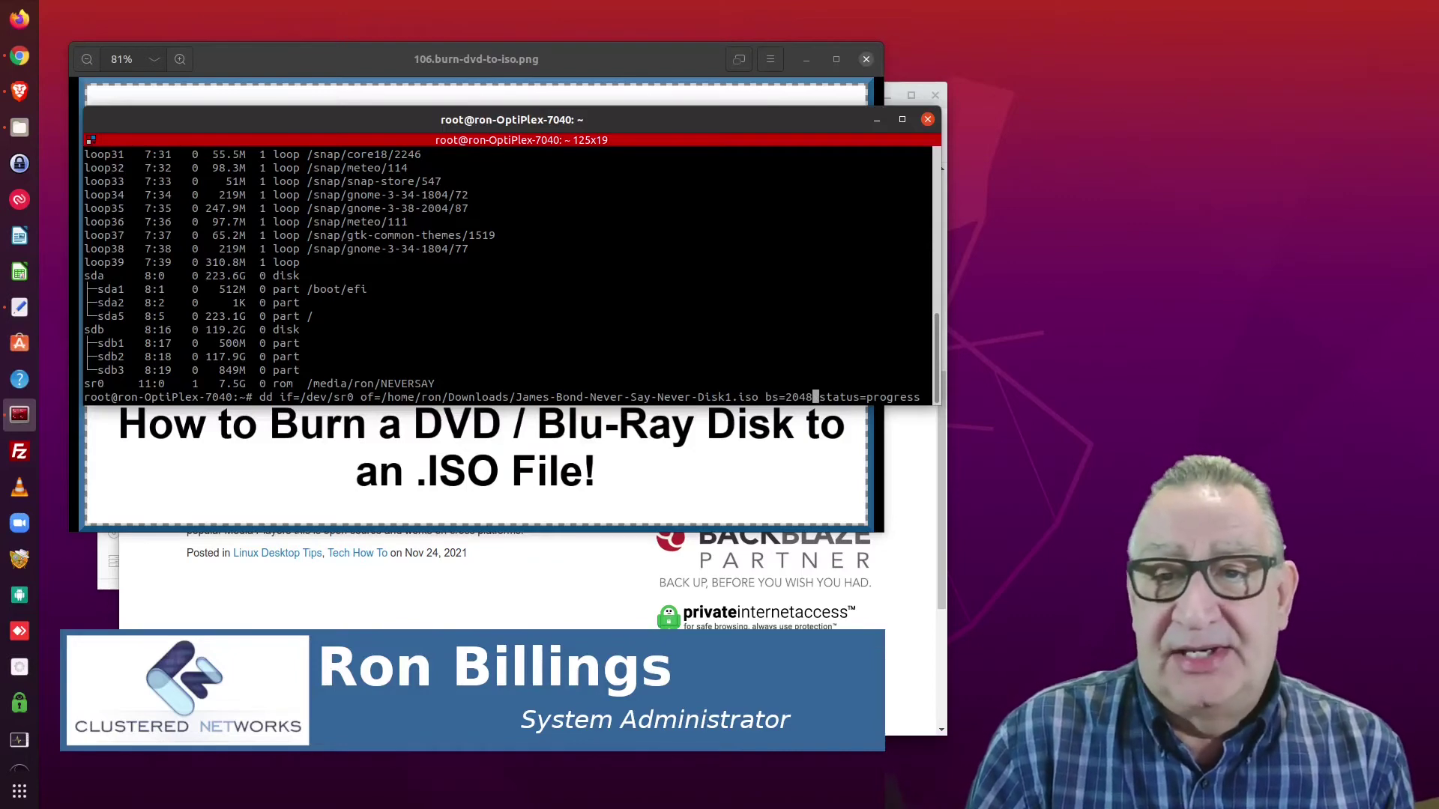
key("Right")
key("Right")
key("Right")
key("Right")
key("Right")
key("Right")
key("Right")
key("Right")
key("Right")
key("Right")
key("Right")
key("Right")
key("Right")
key("Right")
key("Right")
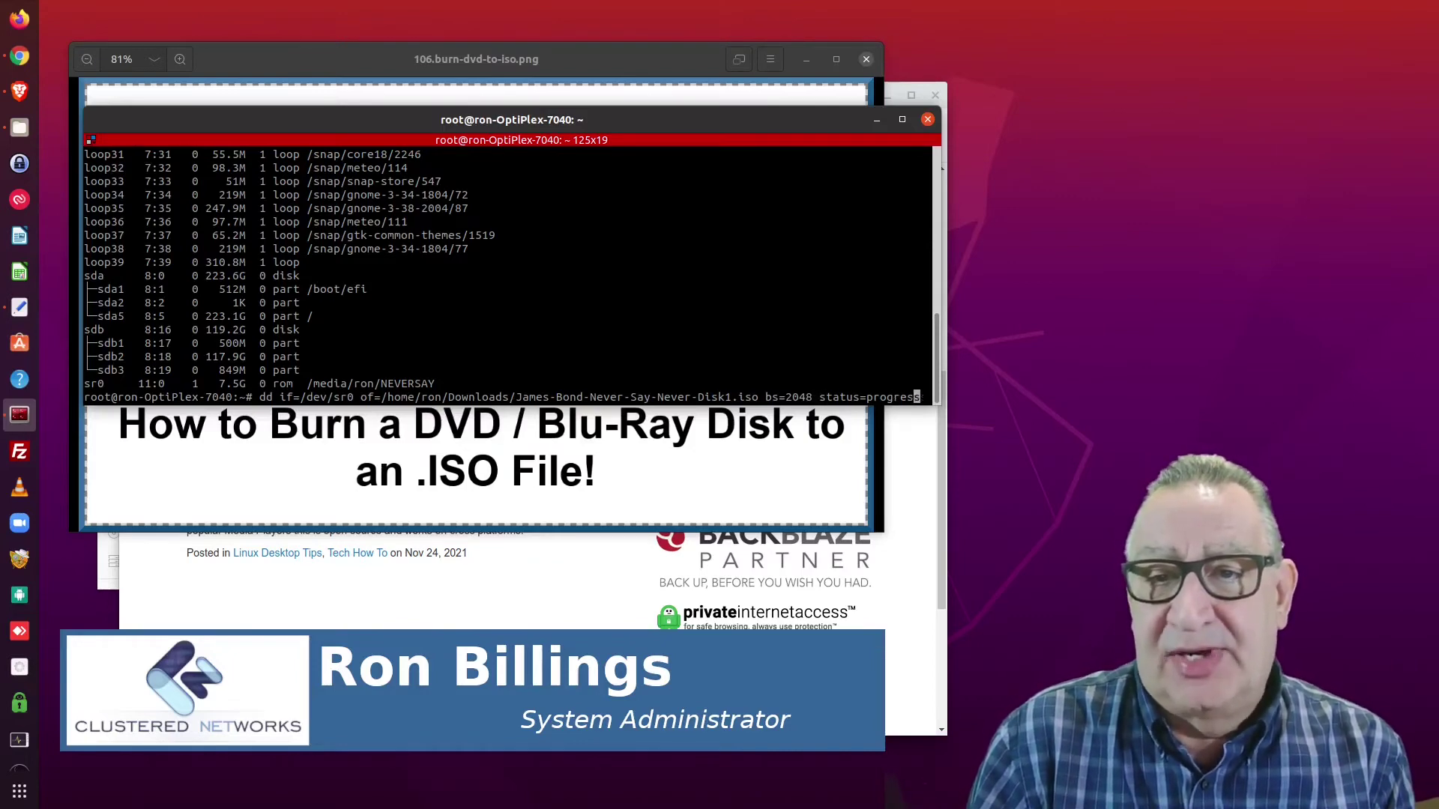
key("Right")
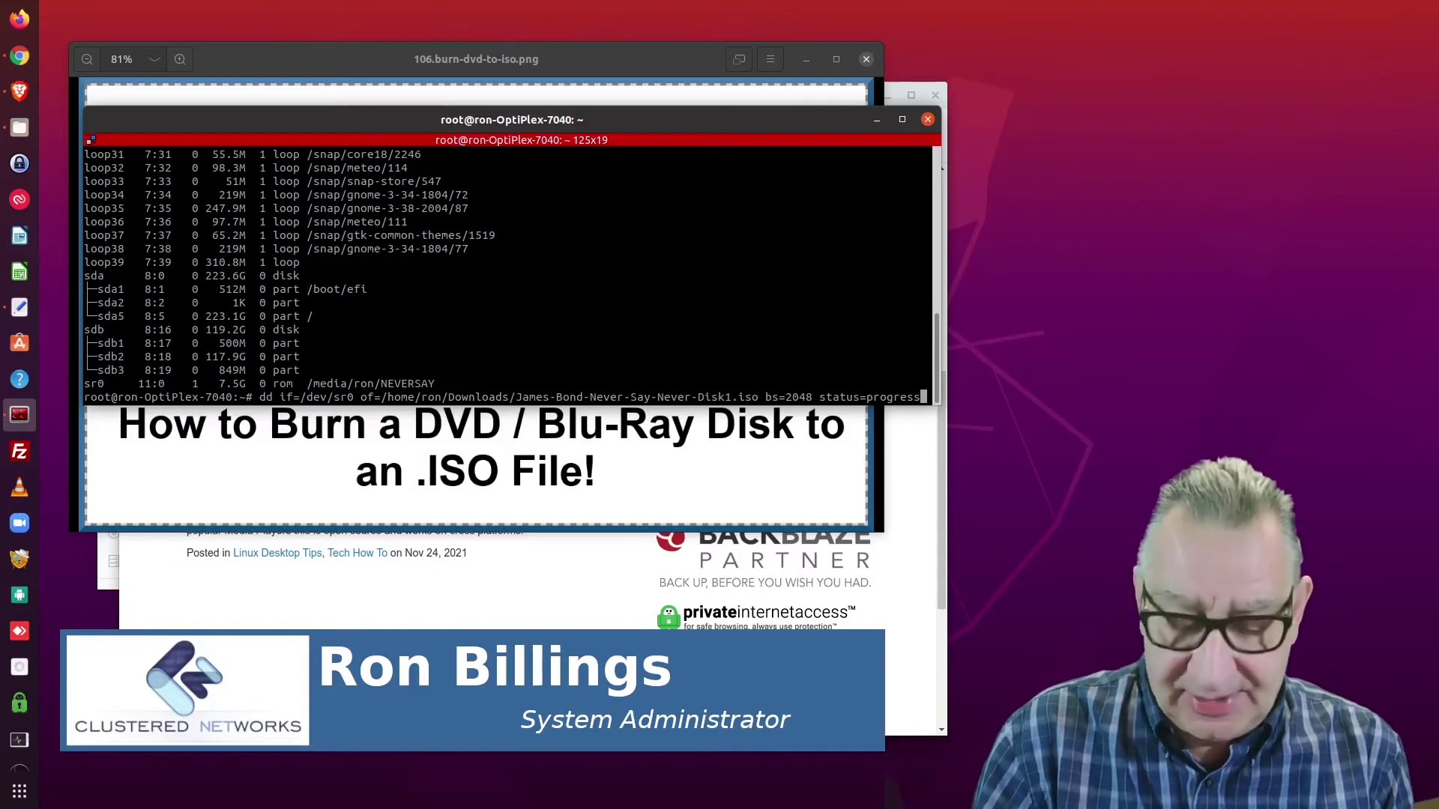
Step: Run the dd command, copying the DVD into the Downloads ISO at about 4.6 MB/s
key("Return")
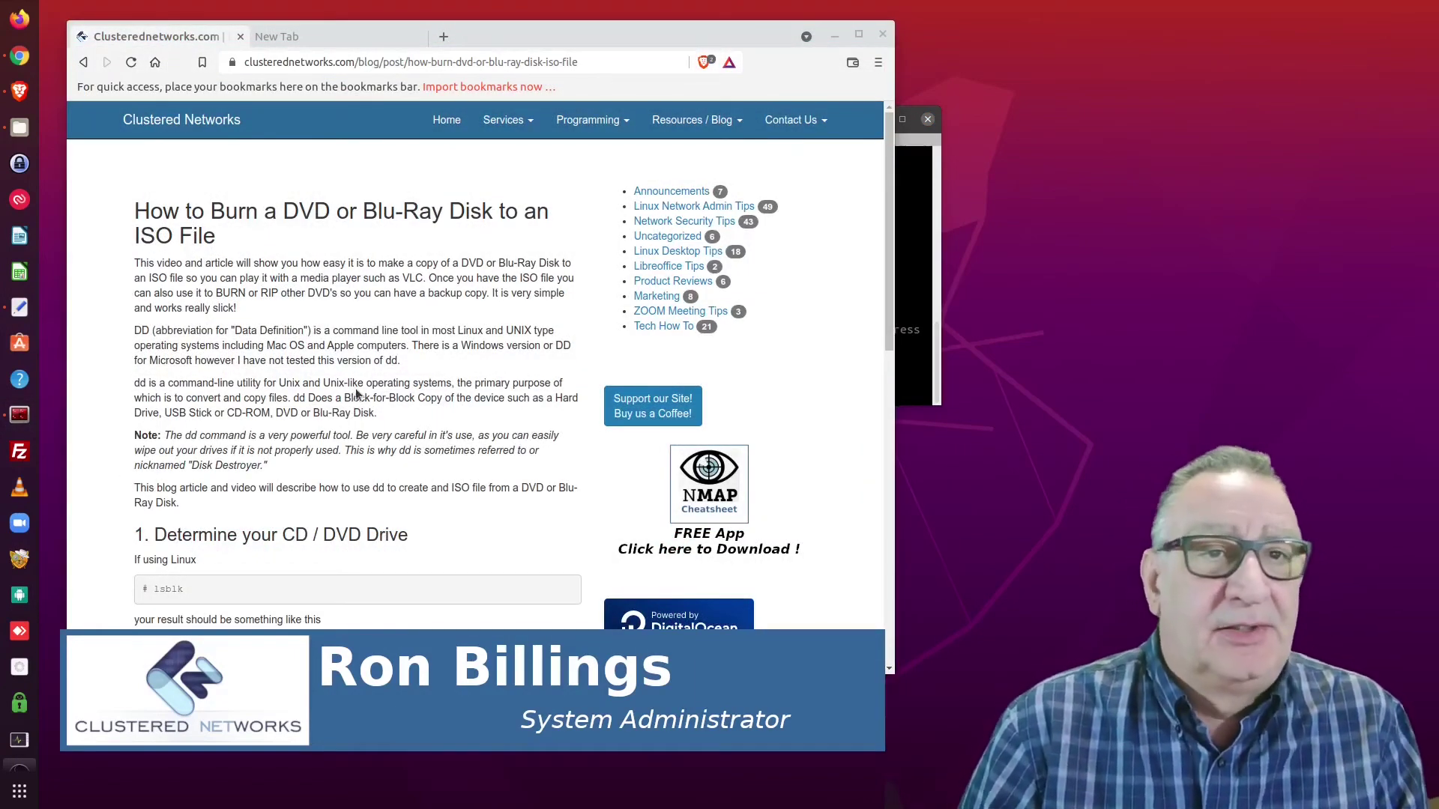
Step: Open the 8.1 GB James-Bond-Never-Say-Never-Disk1.iso in Downloads with VLC media player
left_click(20, 127)
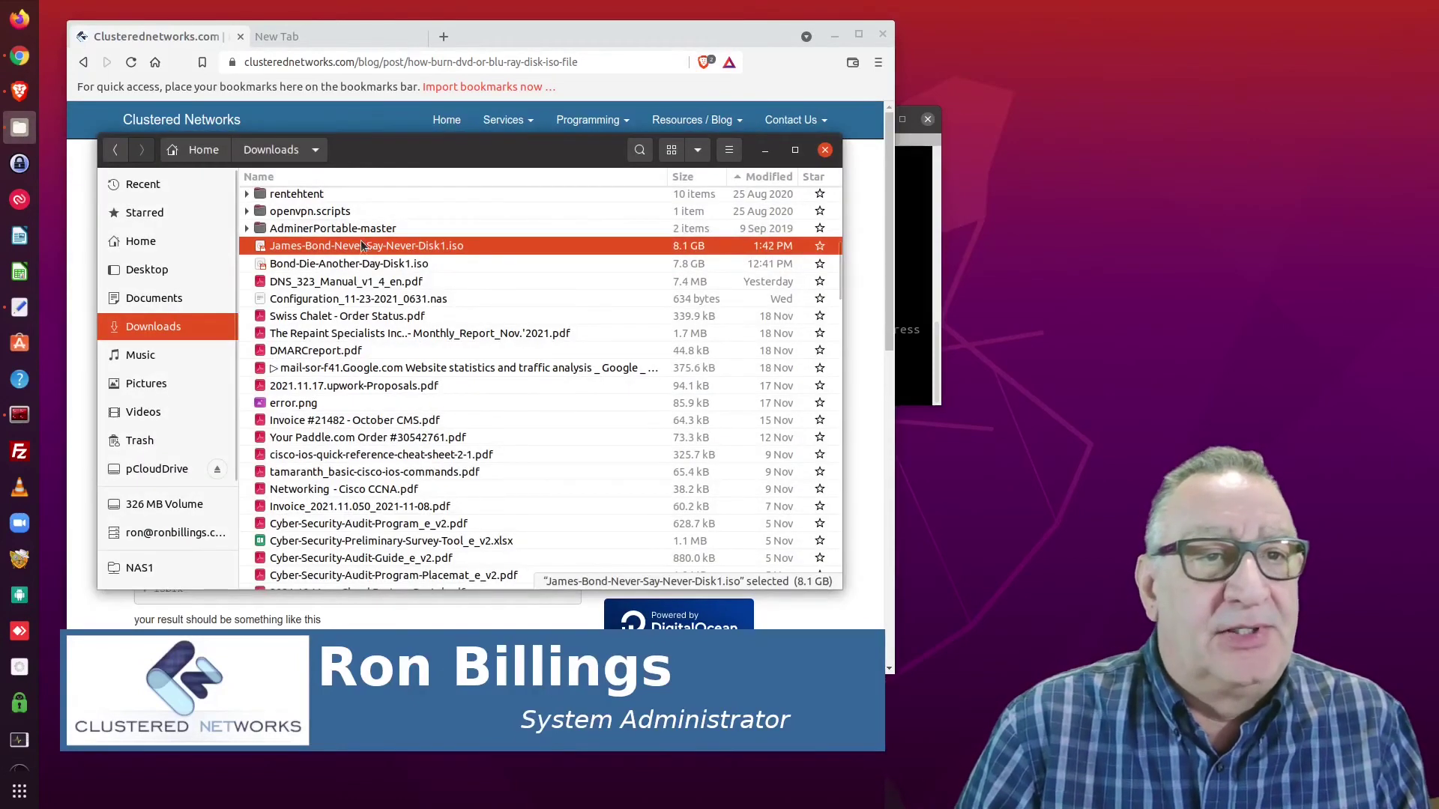
right_click(359, 241)
left_click(401, 257)
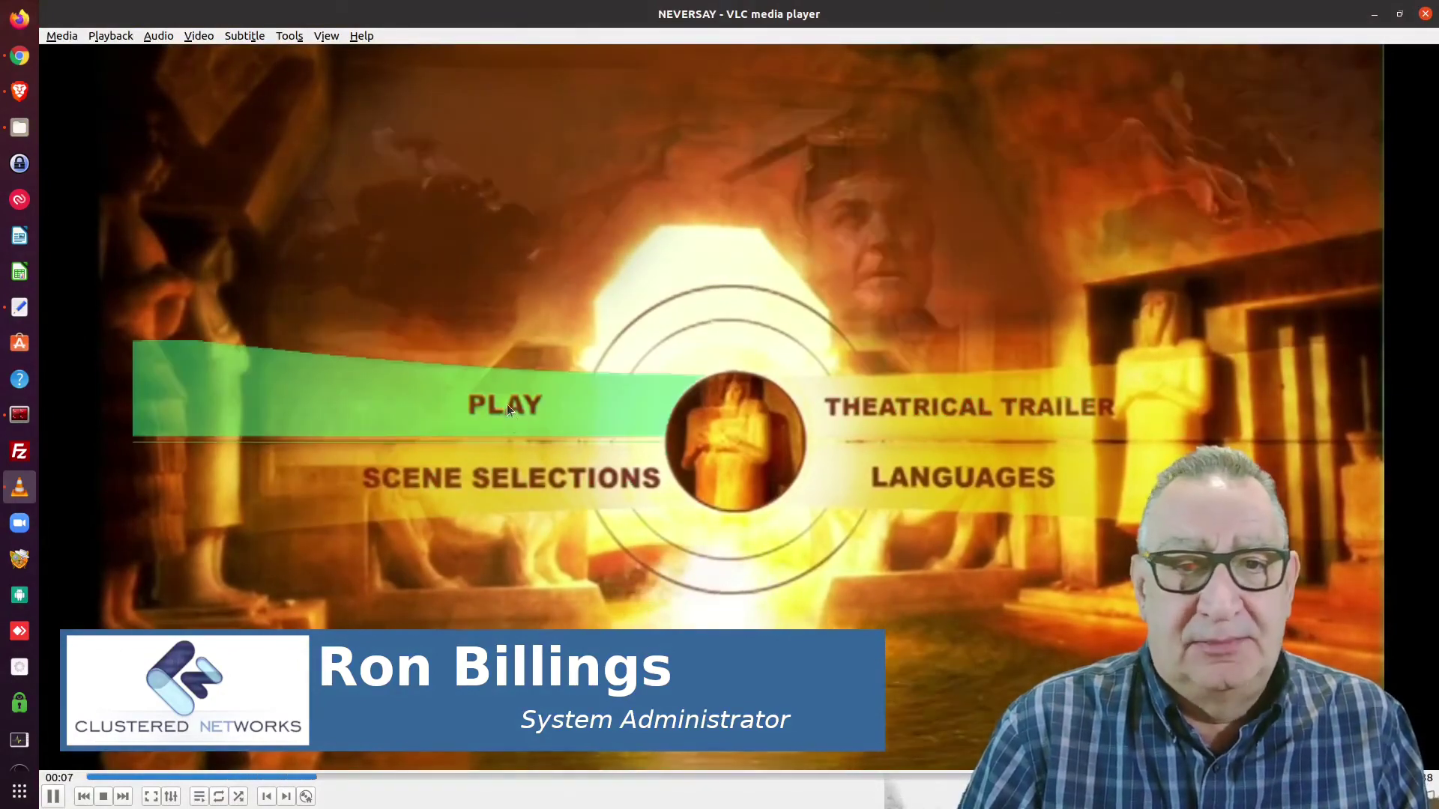
Step: Play the film from the disc menu, skip ahead to about 01:50, then return to the menu
left_click(508, 403)
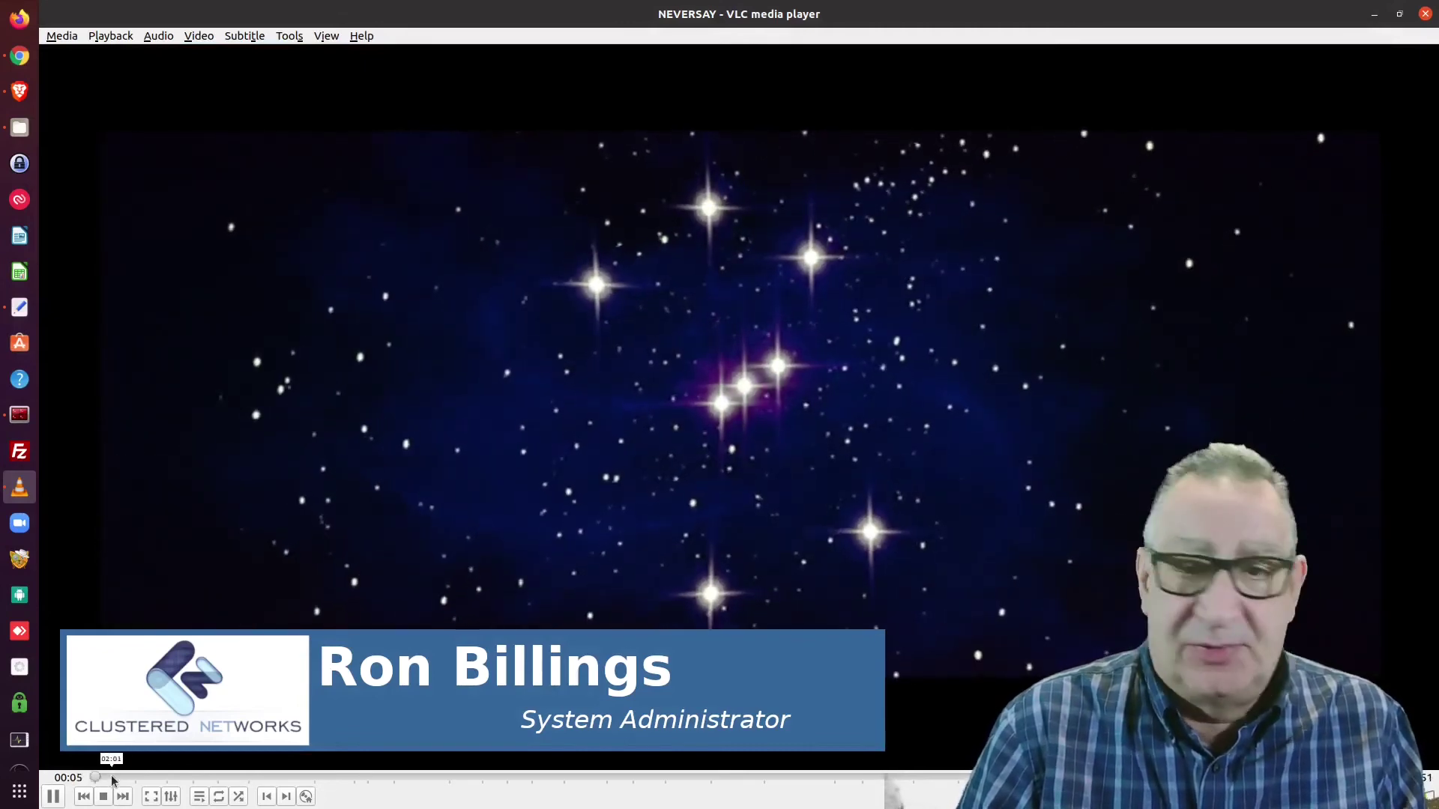
left_click(111, 779)
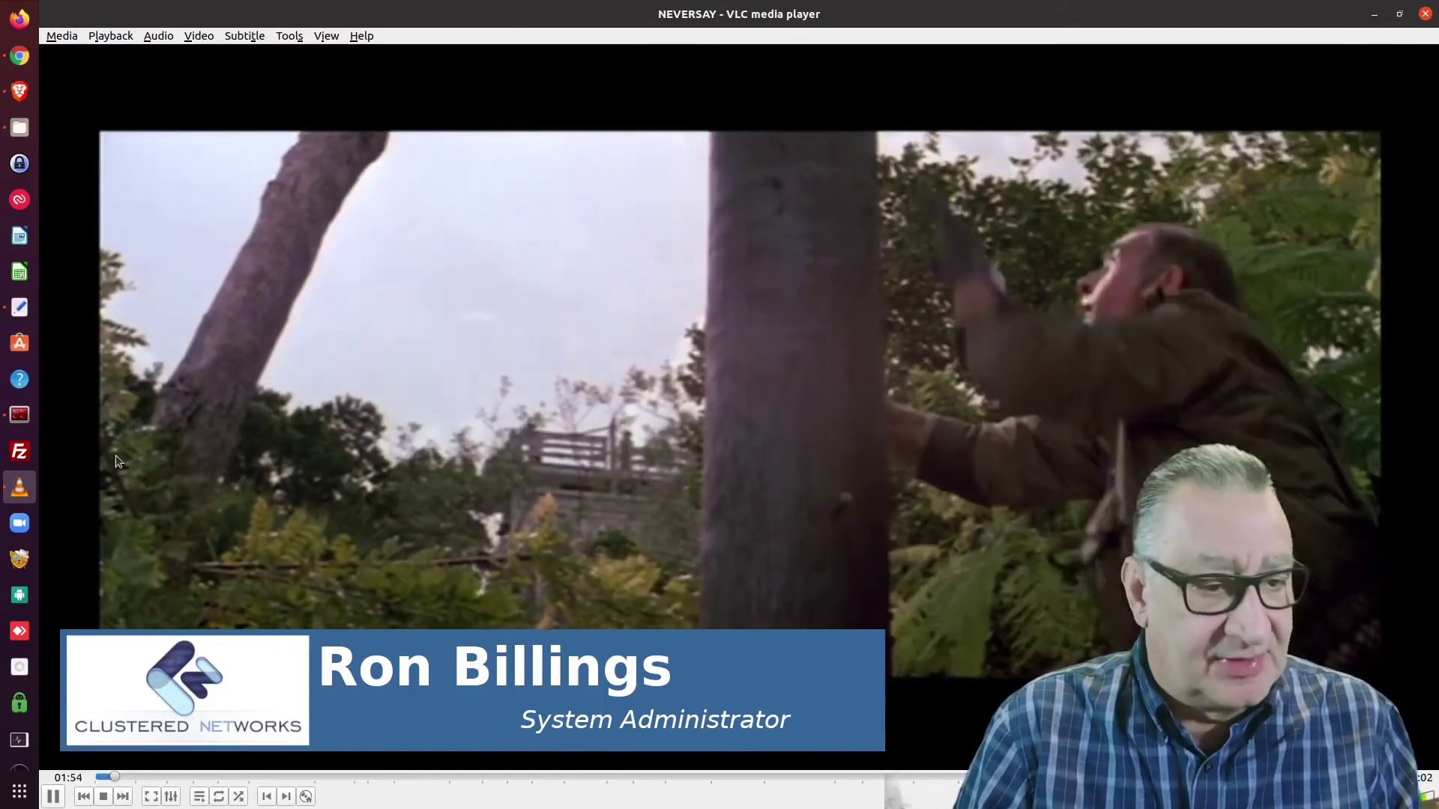
left_click(83, 796)
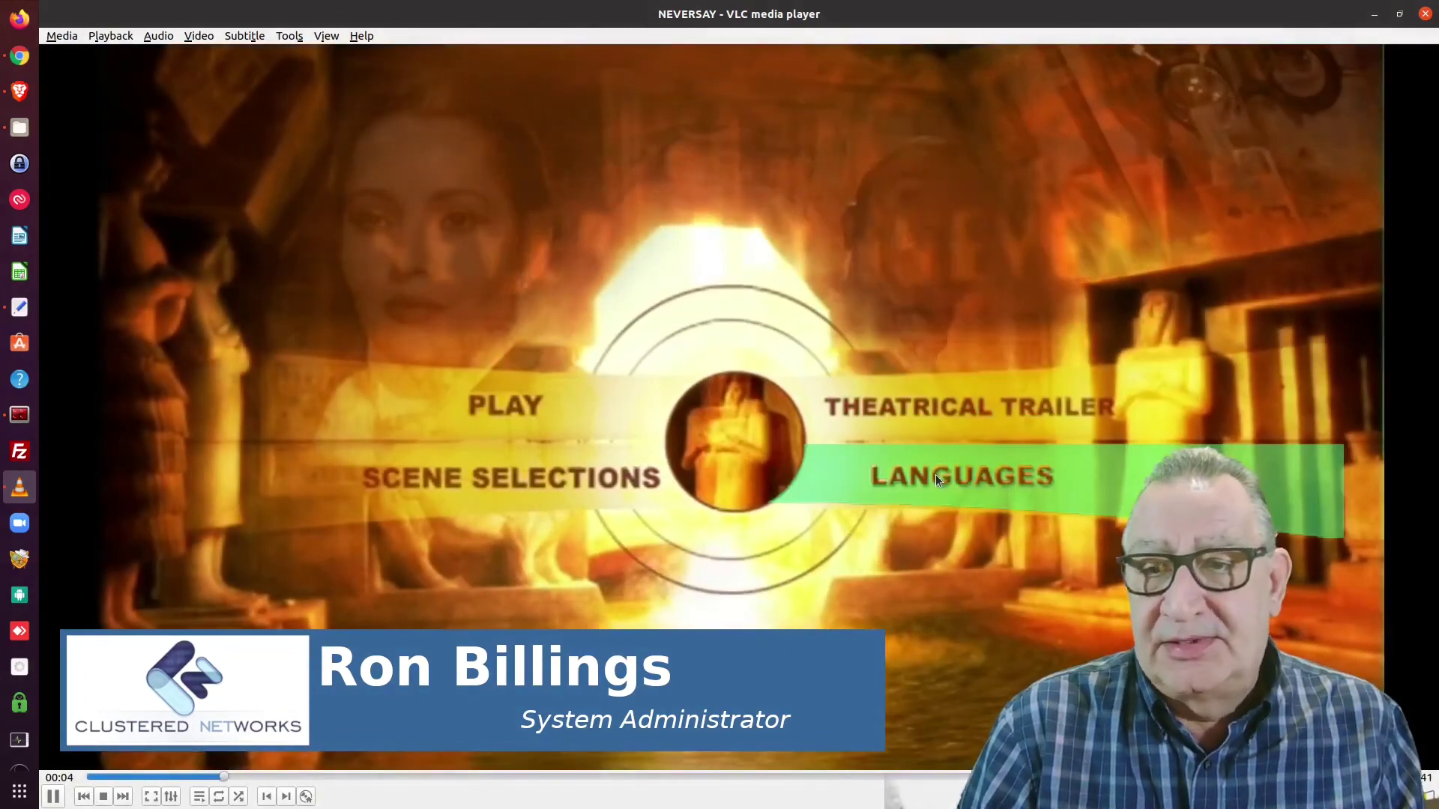
Step: Visit the disc's Languages page, go back to the main menu, and stop playback
left_click(936, 474)
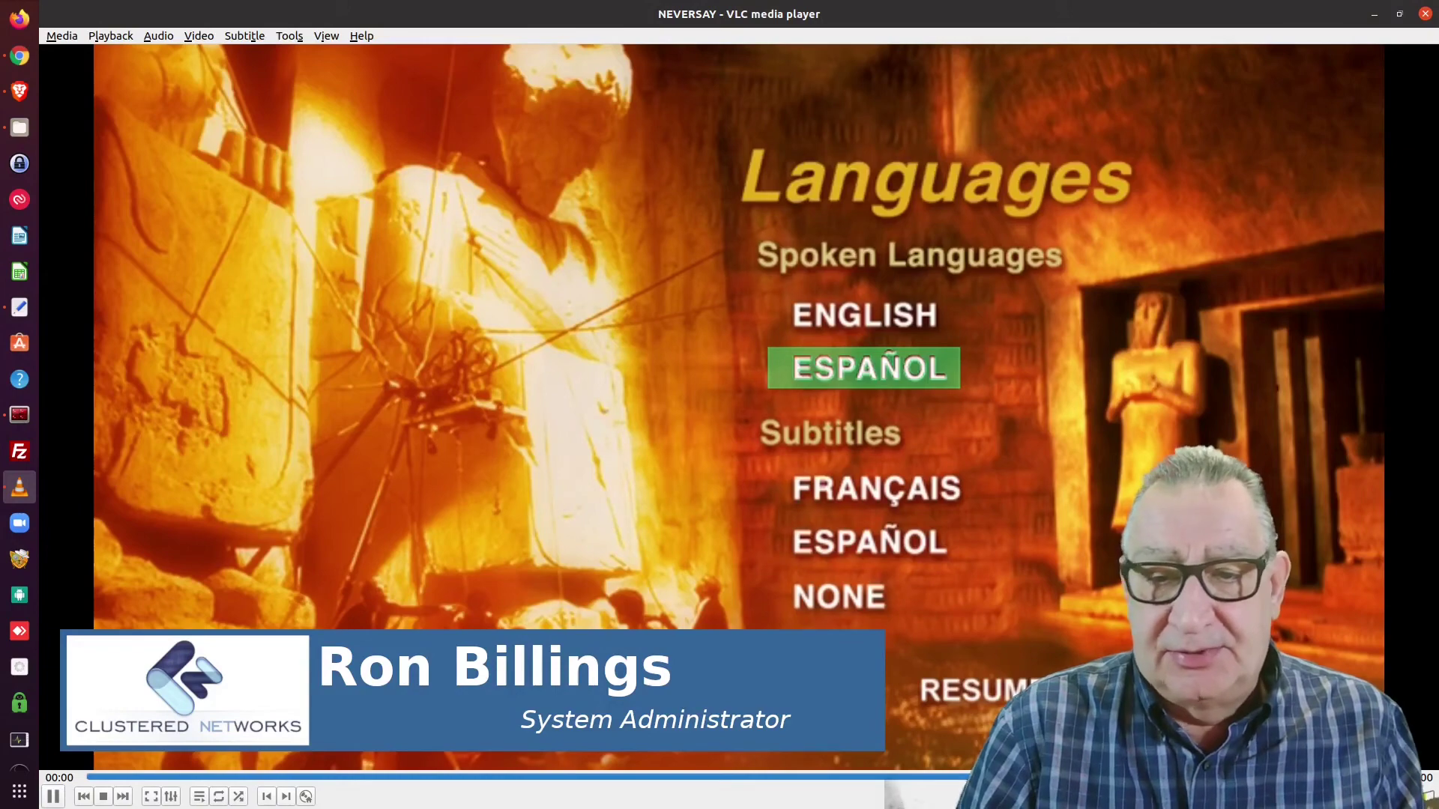
left_click(889, 367)
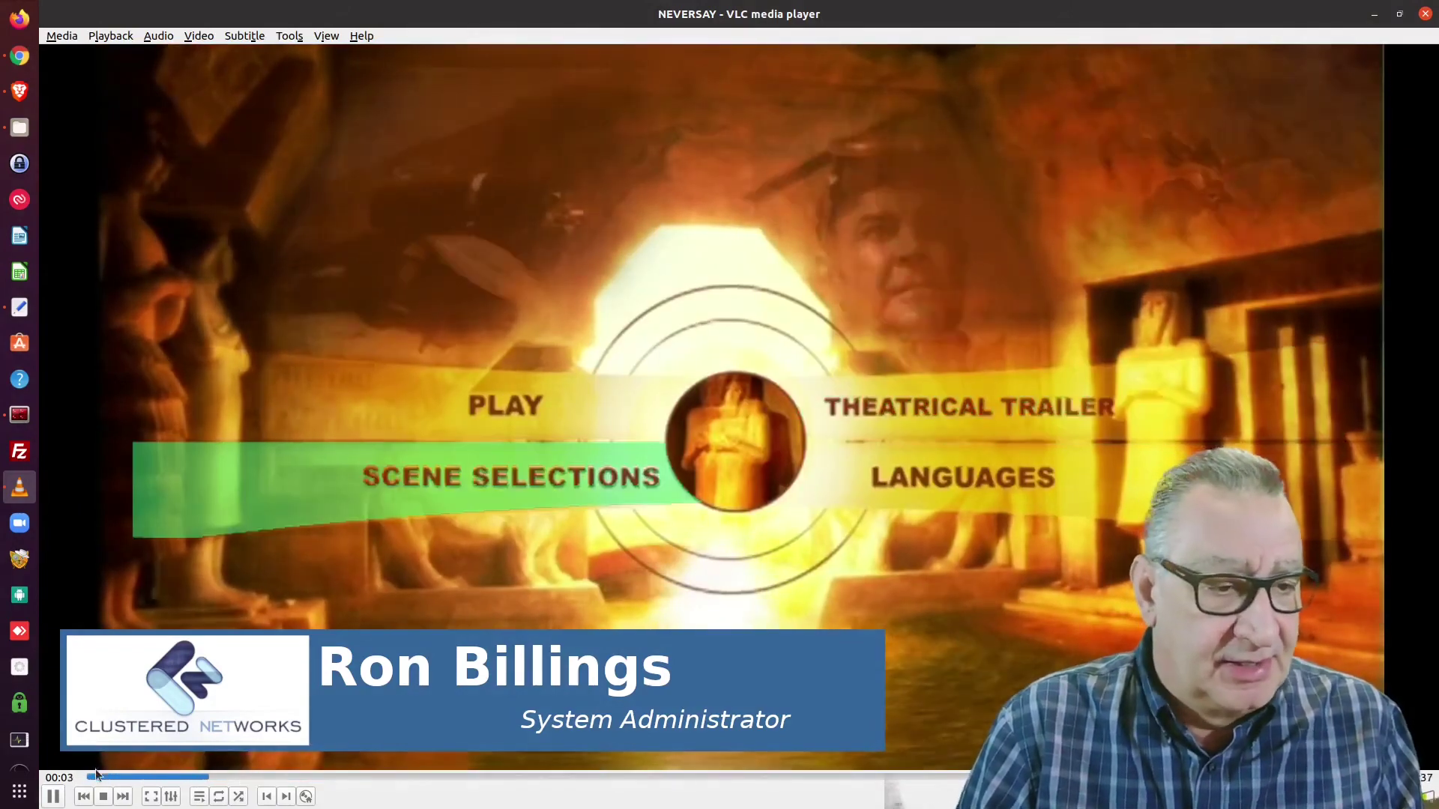
left_click(104, 796)
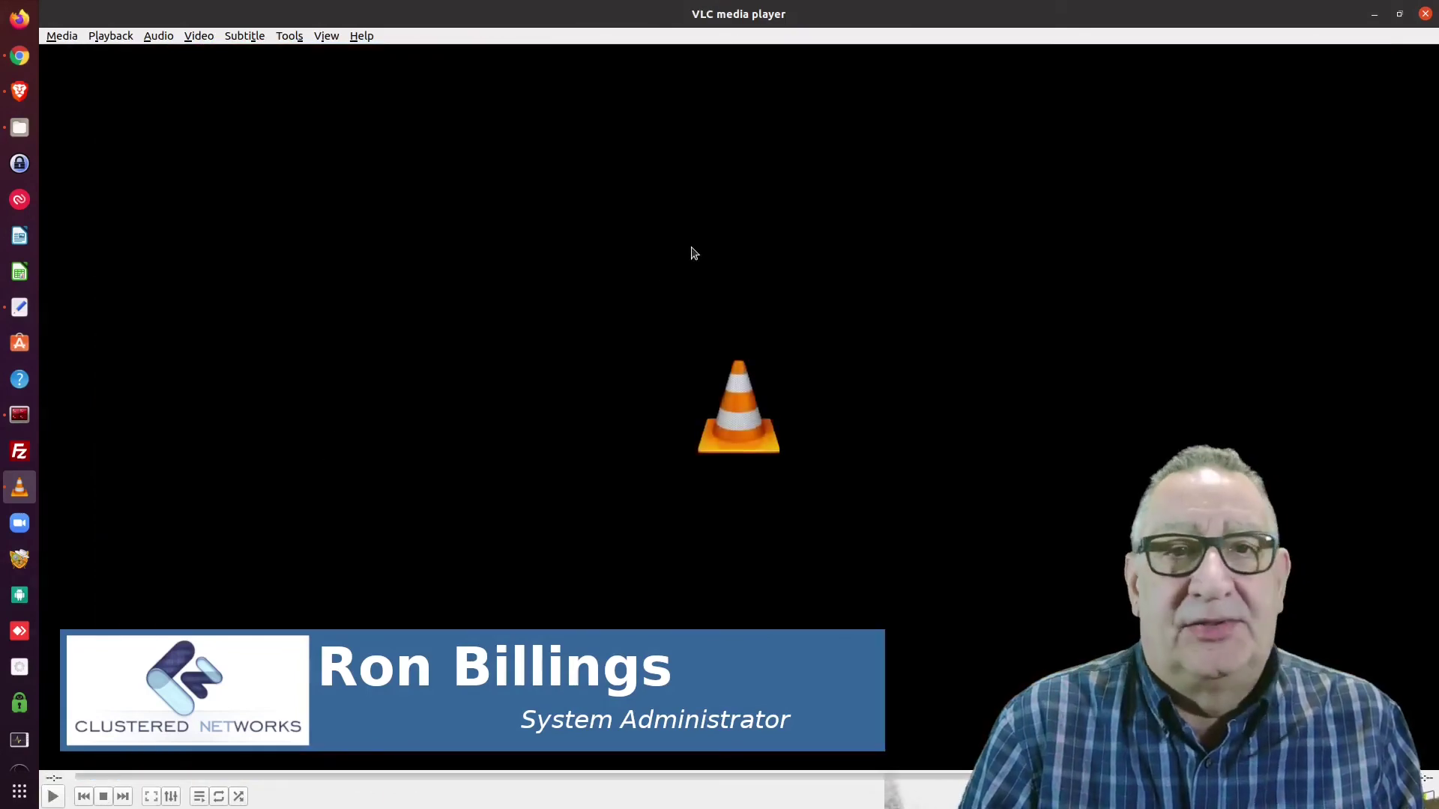